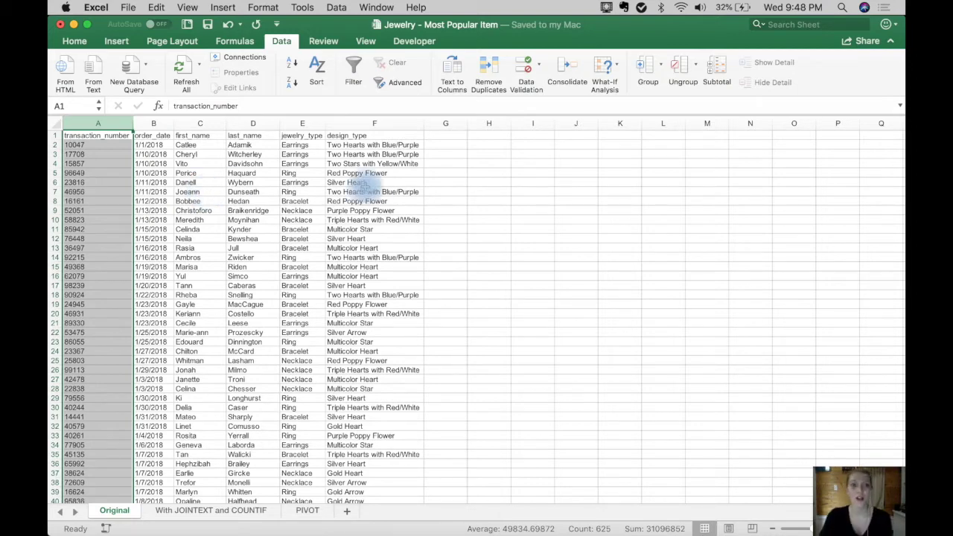
Step: Review the jewelry_type and design_type columns and the combined column G on the With JOINTEXT and COUNTIF sheet
{"action": "left_click", "coordinate": [306, 123]}
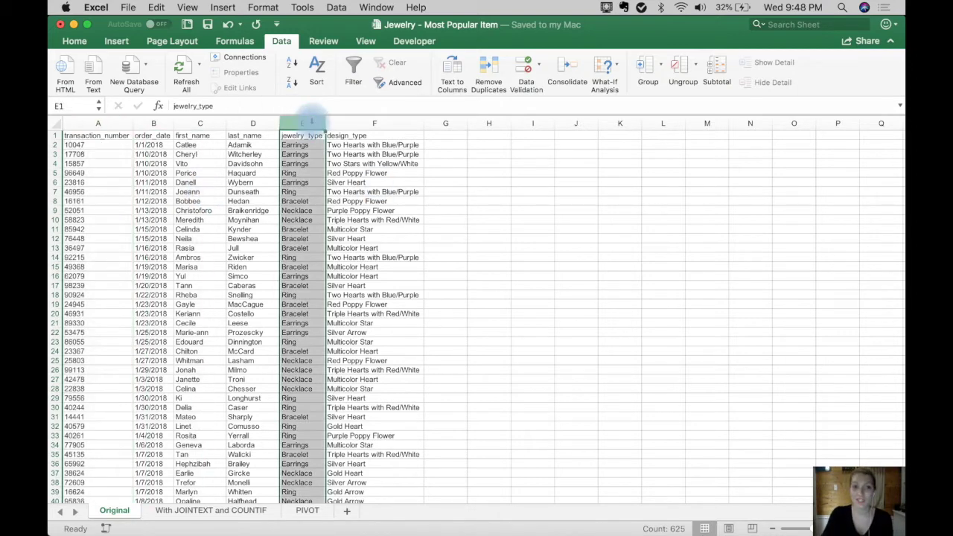
{"action": "left_click", "coordinate": [350, 123]}
{"action": "left_click", "coordinate": [253, 512]}
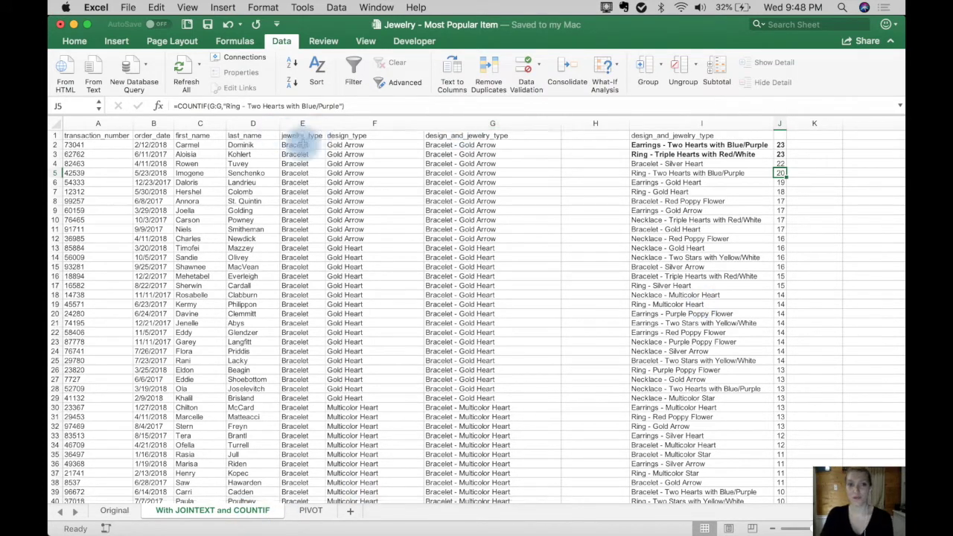
{"action": "left_click", "coordinate": [462, 125]}
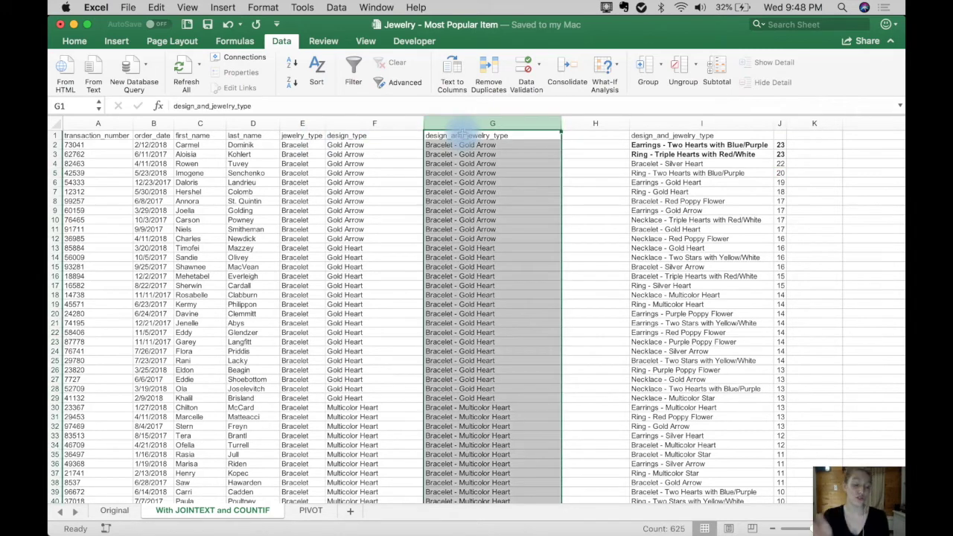
Step: Examine the COUNTIF formulas behind the counts in cells J2 through J10
{"action": "left_click", "coordinate": [778, 146]}
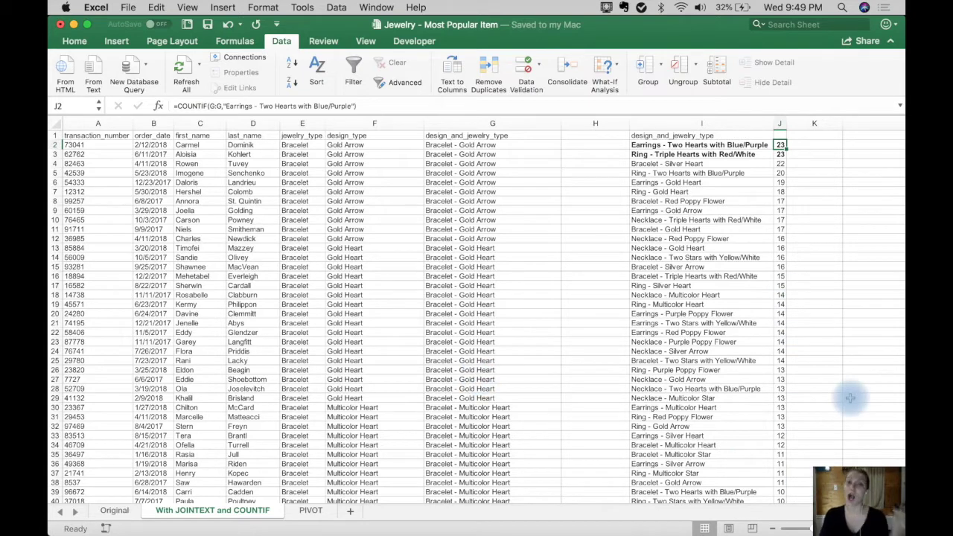
{"action": "left_click", "coordinate": [780, 155]}
{"action": "key", "text": "Down"}
{"action": "key", "text": "Down"}
{"action": "key", "text": "Down"}
{"action": "key", "text": "Down"}
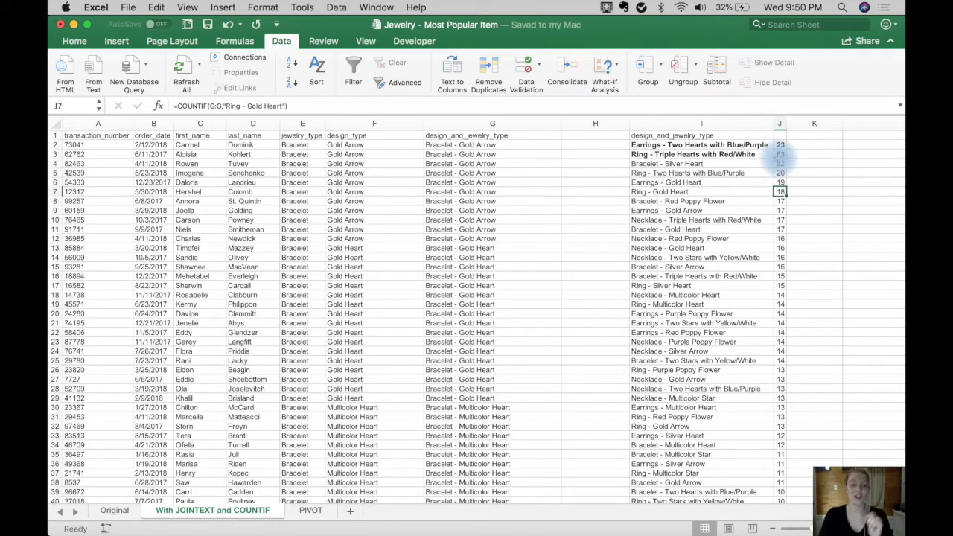
{"action": "key", "text": "Down"}
{"action": "key", "text": "Down"}
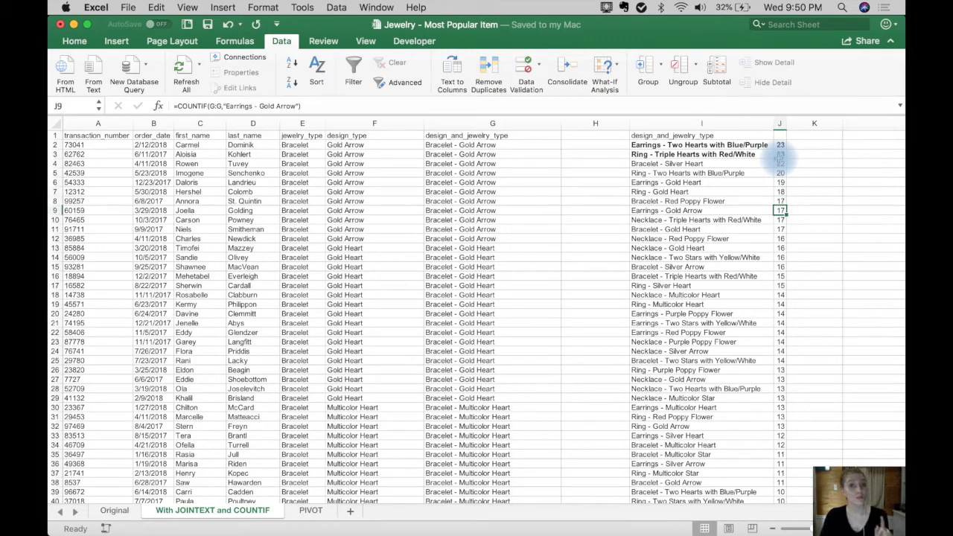
{"action": "key", "text": "Down"}
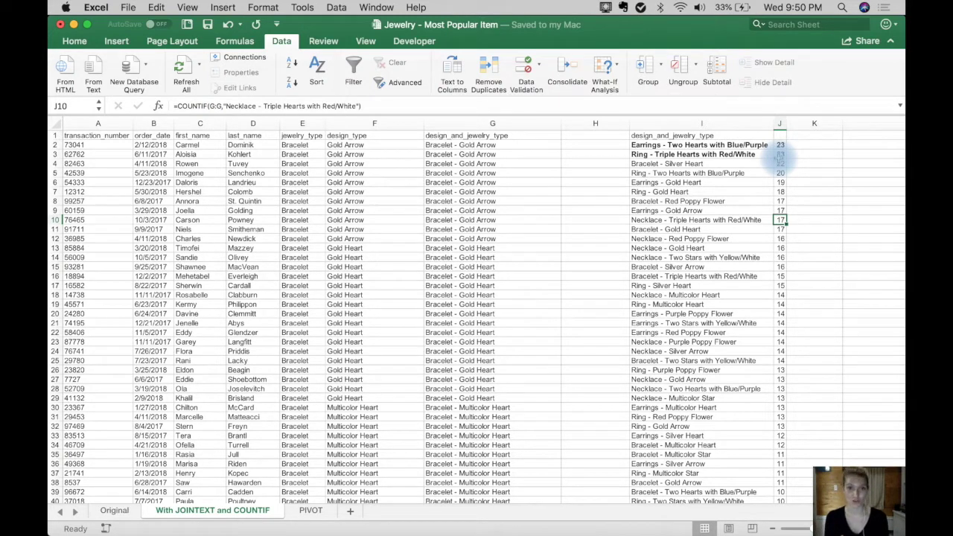
Step: On the Original sheet, start a TEXTJOIN formula in H2 with "-" as the delimiter
{"action": "left_click", "coordinate": [111, 510]}
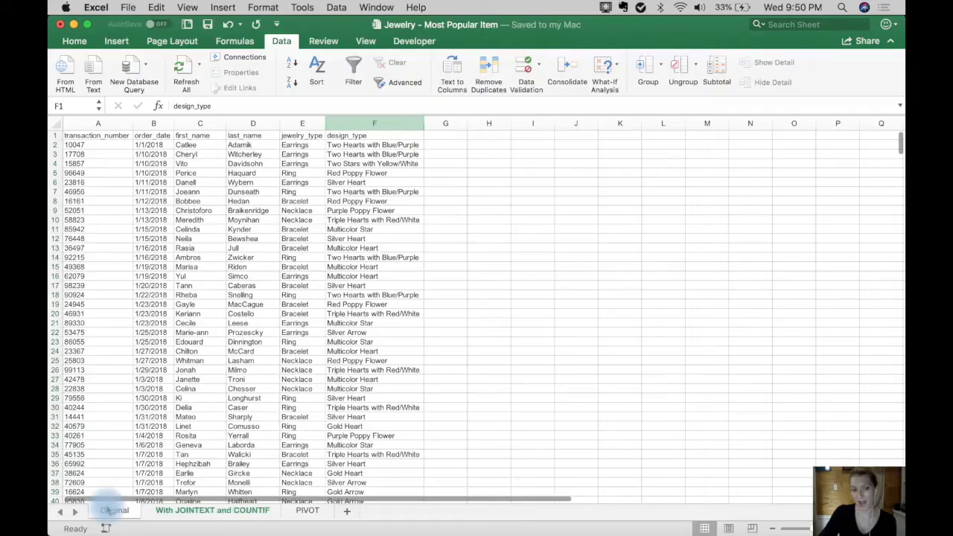
{"action": "key", "text": "ctrl+shift+Down"}
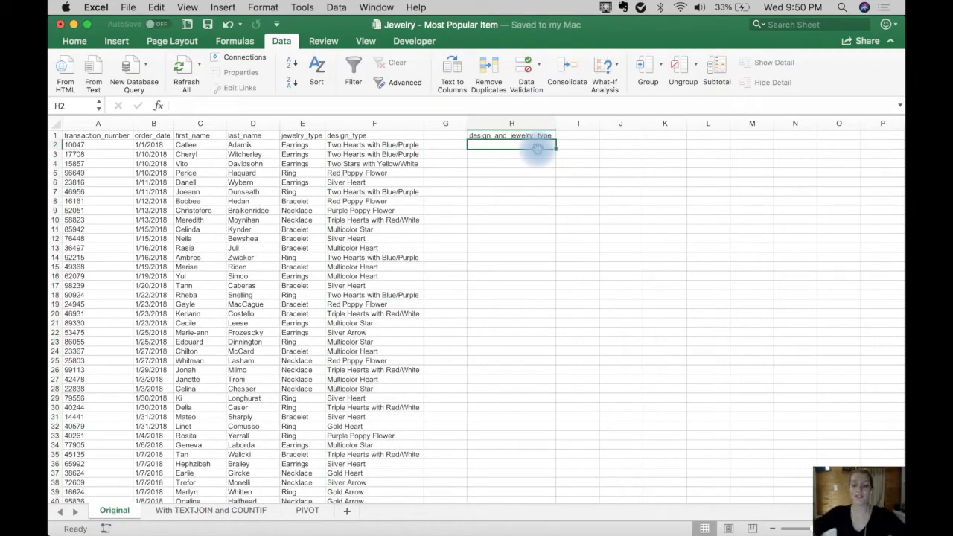
{"action": "type", "text": "="}
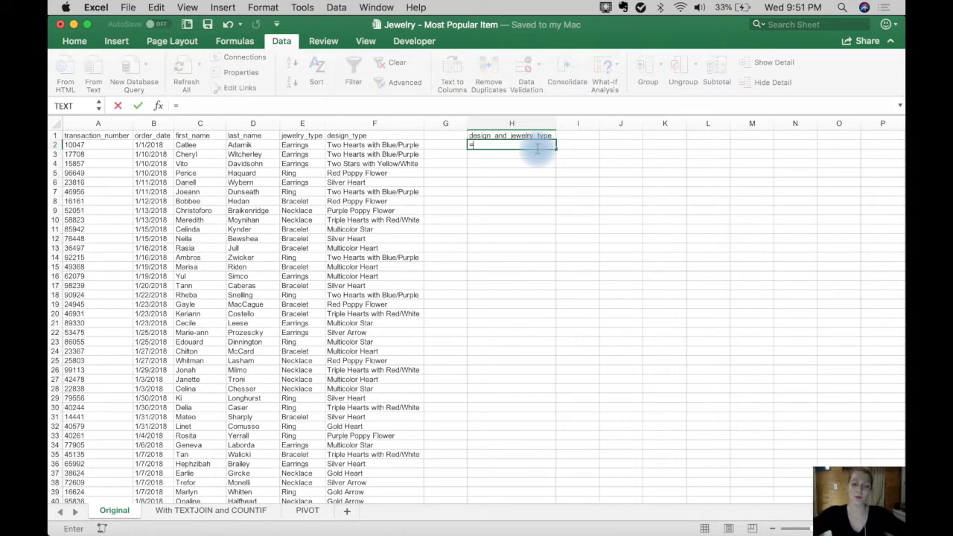
{"action": "type", "text": "text"}
{"action": "double_click", "coordinate": [514, 207]}
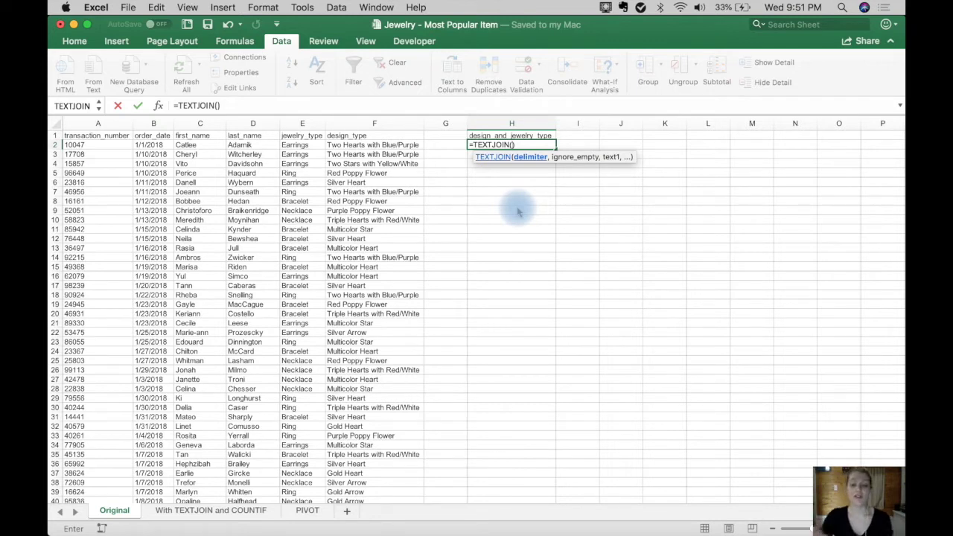
{"action": "type", "text": "\""}
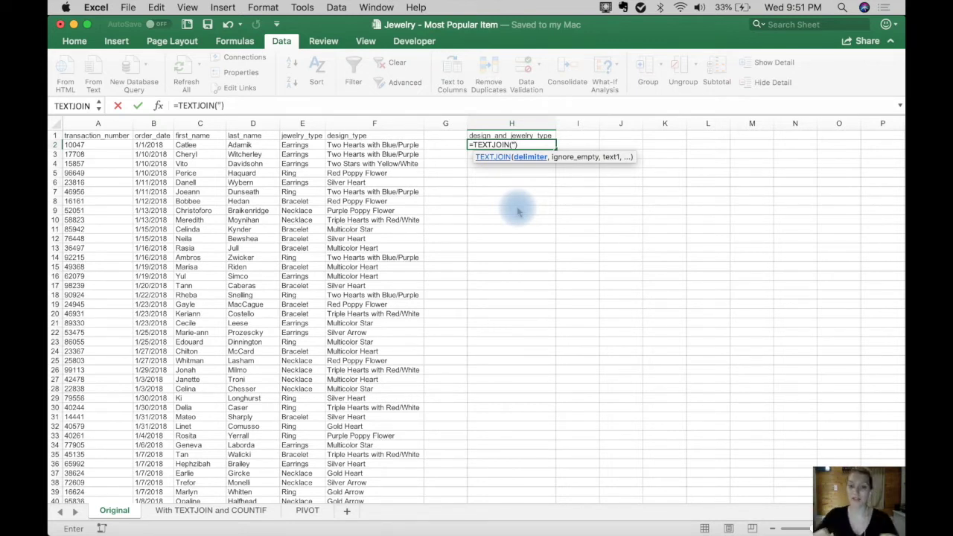
{"action": "type", "text": "-\""}
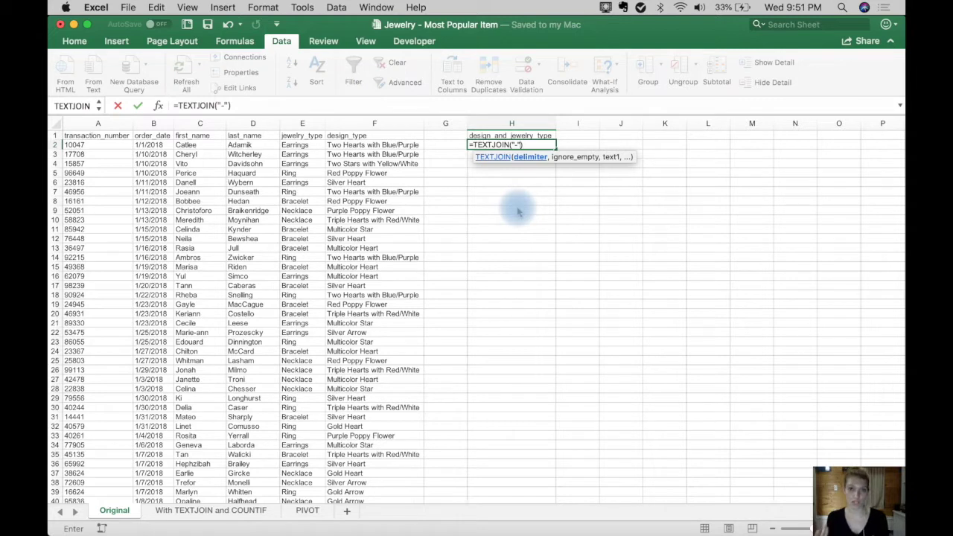
Step: Complete the TEXTJOIN formula in H2 with ignore_empty set to false and cells E2 and F2 as the texts
{"action": "type", "text": ","}
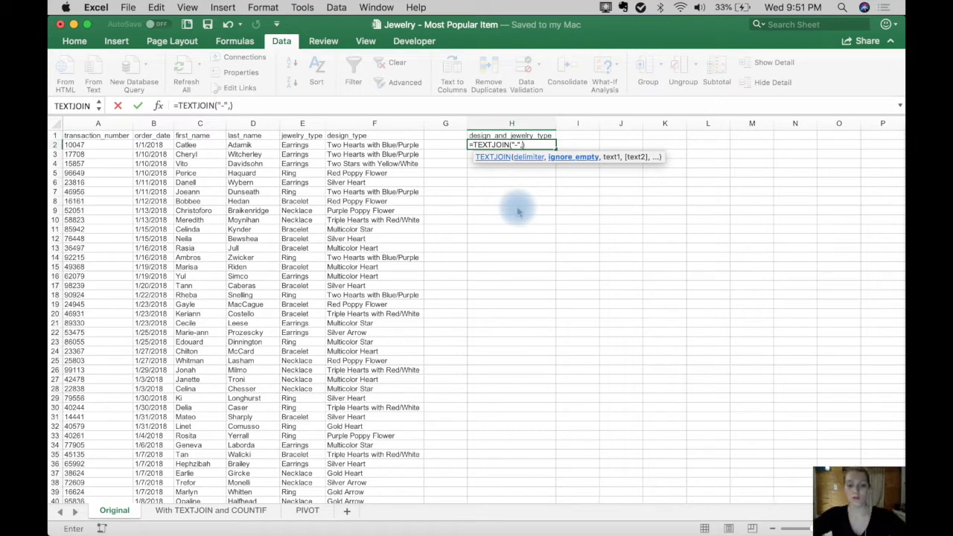
{"action": "type", "text": "false"}
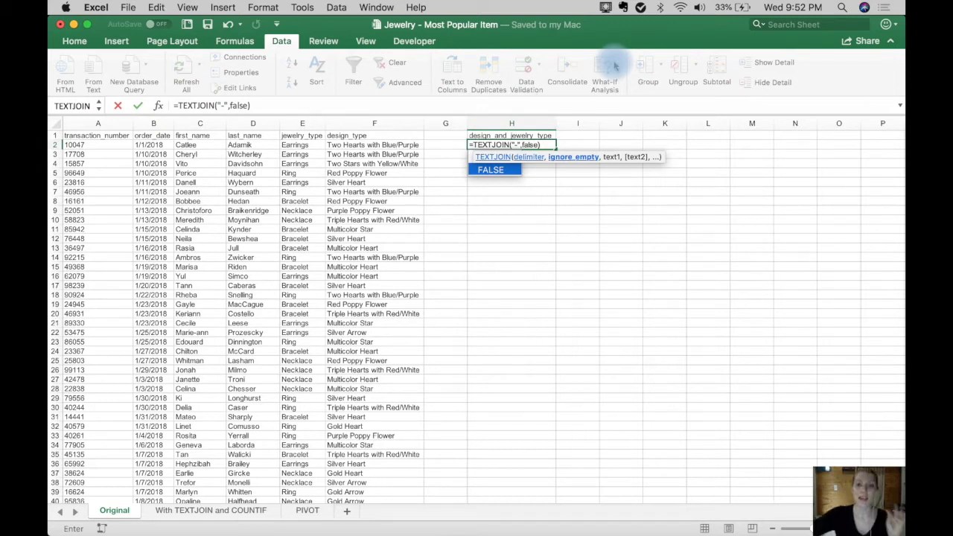
{"action": "type", "text": ","}
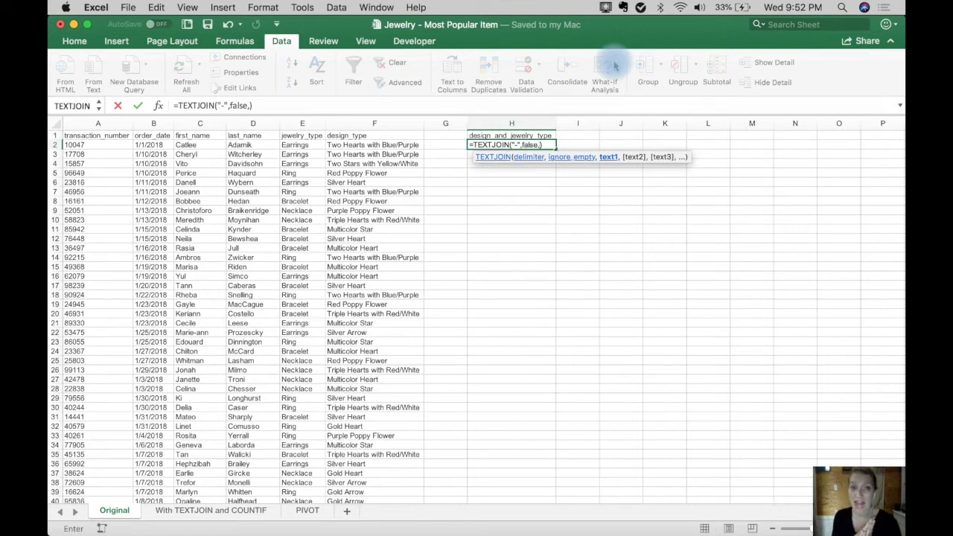
{"action": "left_click", "coordinate": [305, 146]}
{"action": "type", "text": ","}
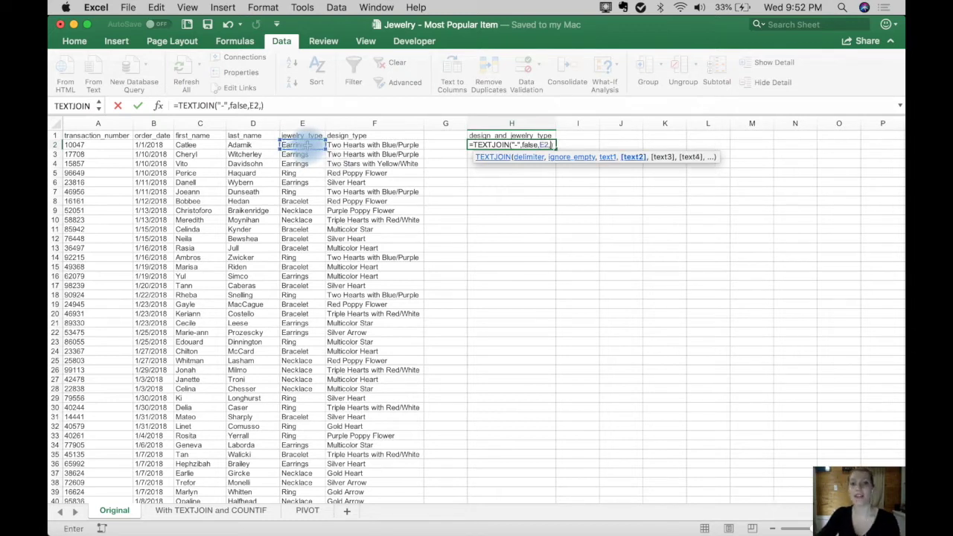
{"action": "left_click", "coordinate": [342, 143]}
{"action": "type", "text": ")"}
{"action": "key", "text": "Return"}
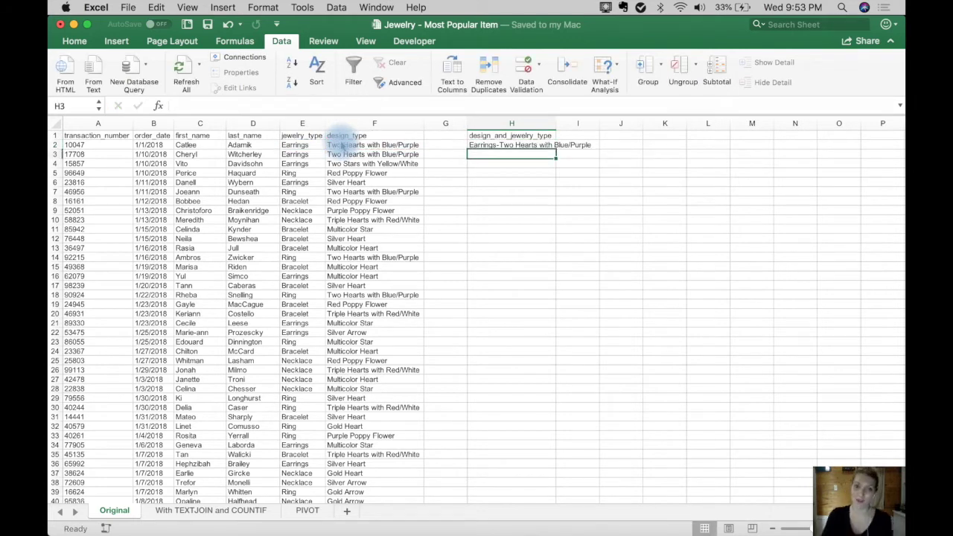
Step: Fit column H to its contents and fill the TEXTJOIN formula from H2 down to H12
{"action": "double_click", "coordinate": [555, 123]}
{"action": "left_click", "coordinate": [585, 147]}
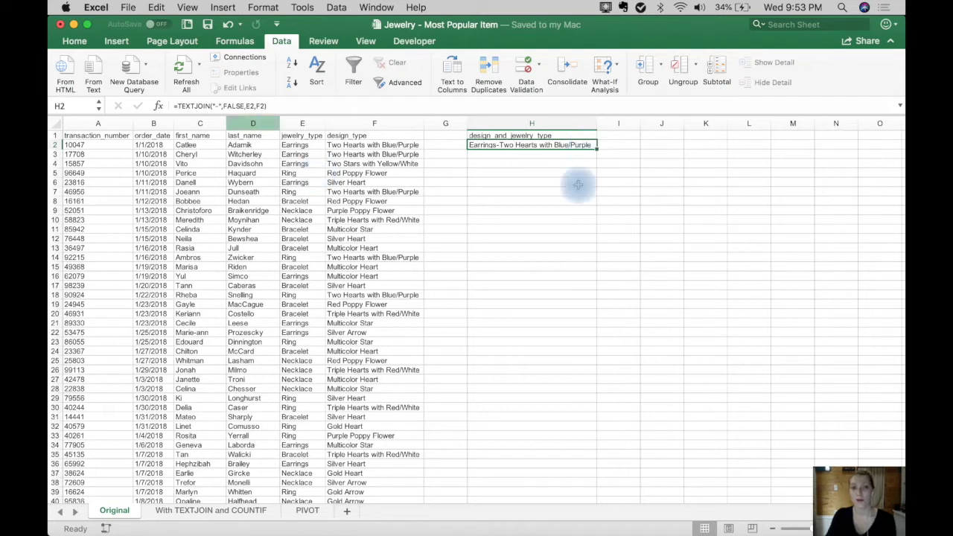
{"action": "left_click_drag", "start_coordinate": [596, 146], "coordinate": [587, 240]}
Step: Check the filled TEXTJOIN formulas cell by cell from H3 to H12
{"action": "left_click", "coordinate": [525, 154]}
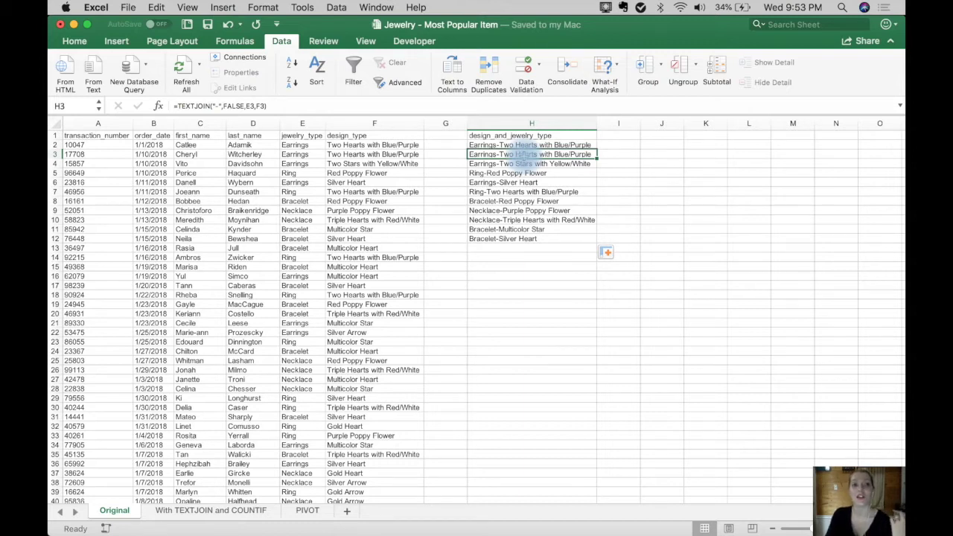
{"action": "key", "text": "Down"}
{"action": "key", "text": "Down"}
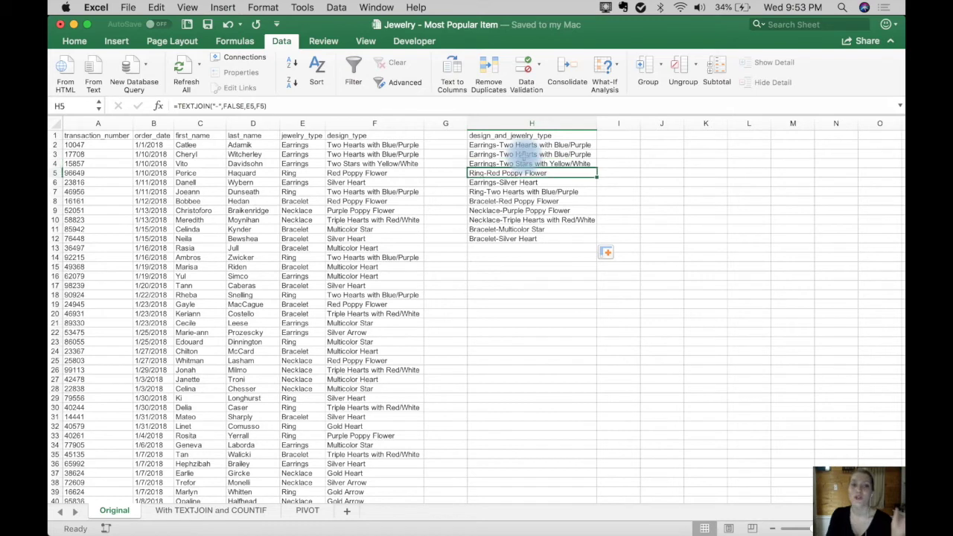
{"action": "key", "text": "Down"}
{"action": "key", "text": "Down"}
{"action": "key", "text": "Down"}
{"action": "key", "text": "Down"}
{"action": "key", "text": "Down"}
{"action": "key", "text": "Down"}
{"action": "key", "text": "Down"}
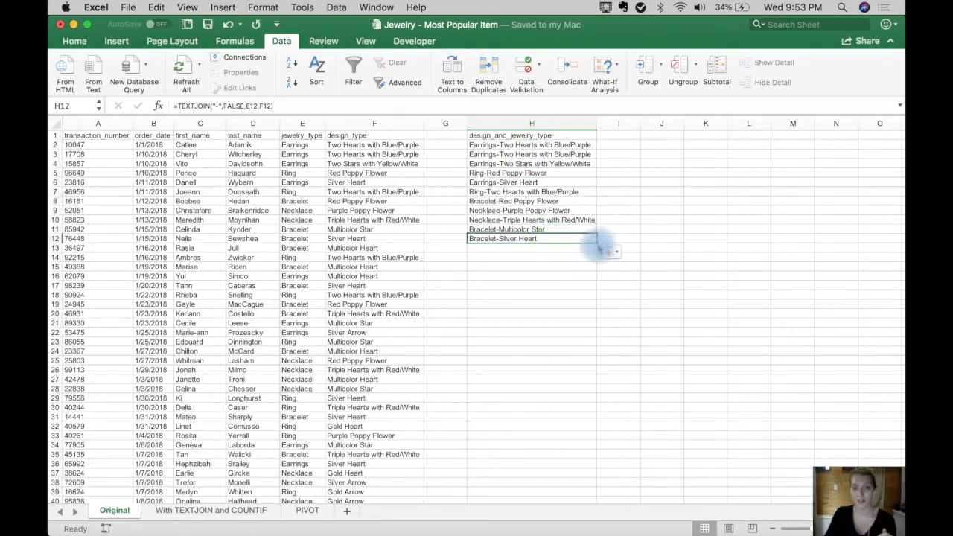
{"action": "left_click", "coordinate": [607, 251]}
{"action": "left_click", "coordinate": [603, 261]}
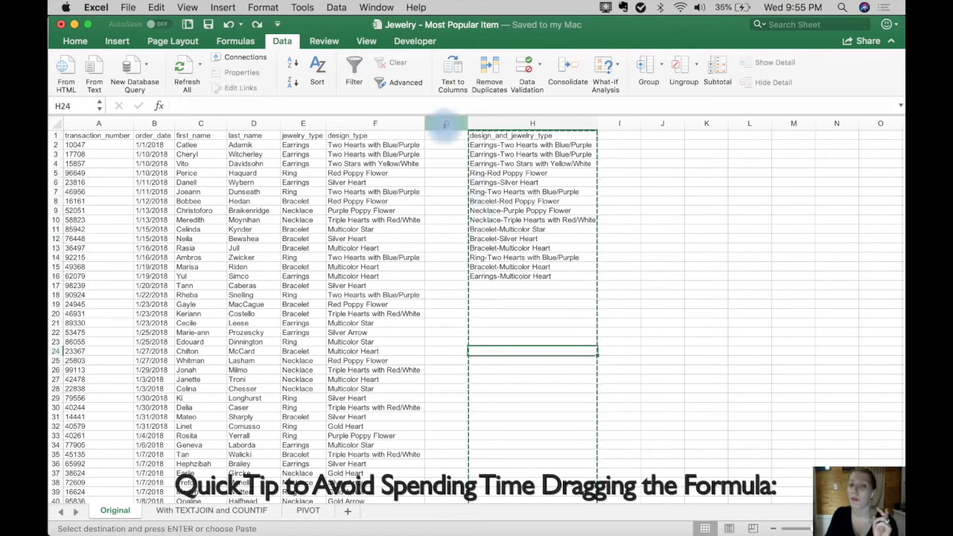
Step: Delete the empty column G so the combined column sits directly beside design_type
{"action": "left_click", "coordinate": [445, 123]}
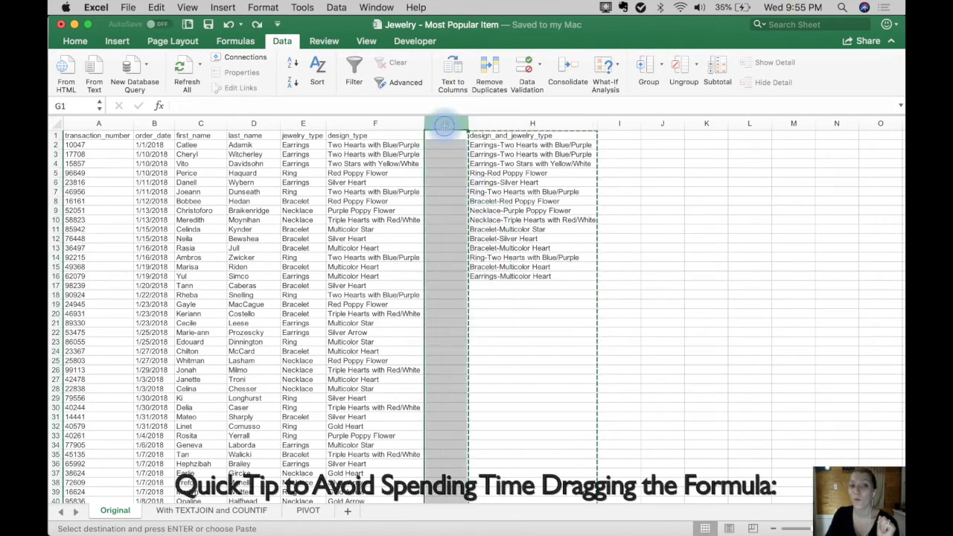
{"action": "right_click", "coordinate": [446, 125]}
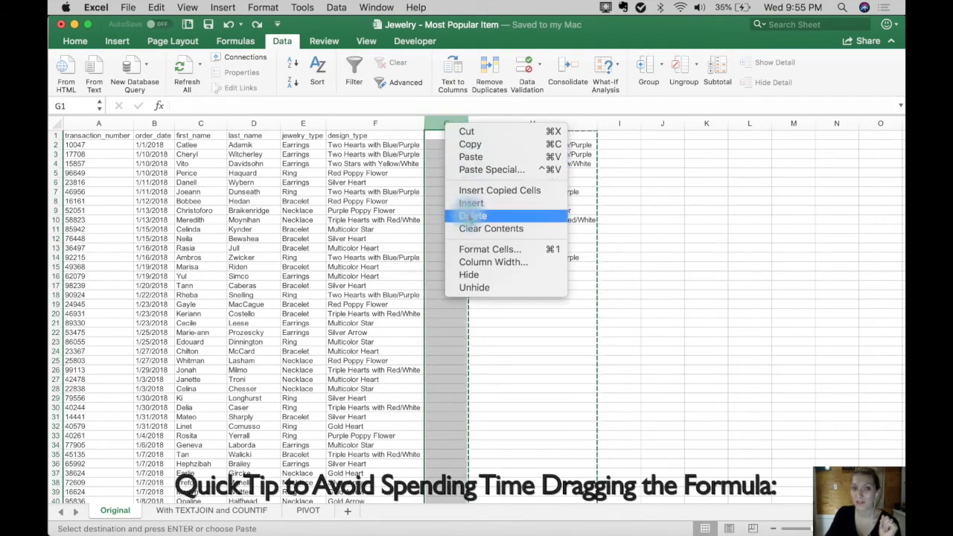
{"action": "left_click", "coordinate": [473, 215]}
Step: Fill the TEXTJOIN formula from G16 down through the remaining data rows and check the filled column
{"action": "left_click", "coordinate": [521, 276]}
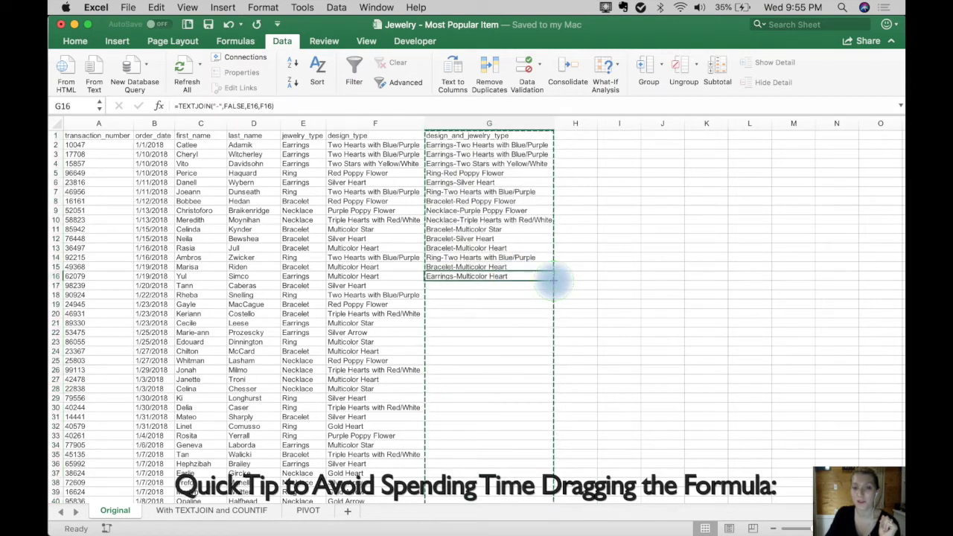
{"action": "double_click", "coordinate": [554, 280]}
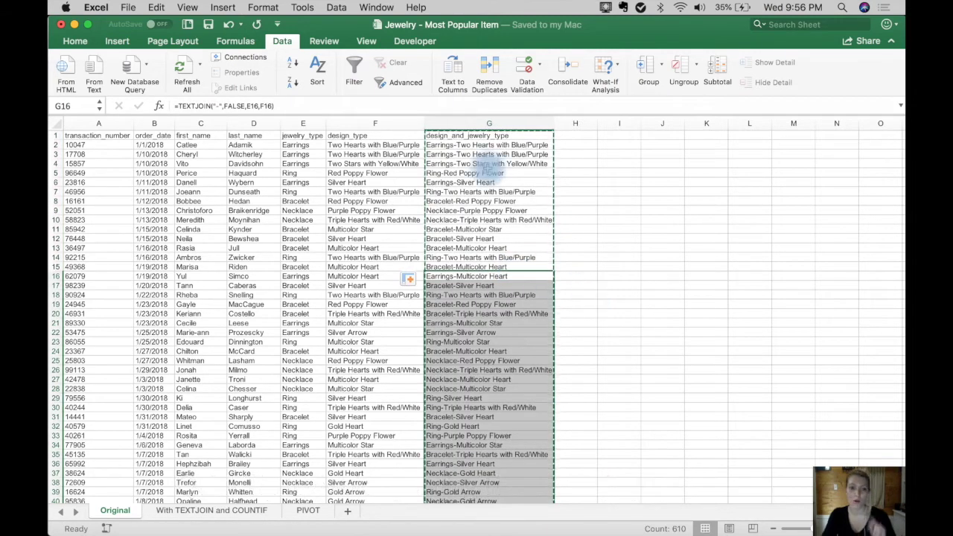
{"action": "left_click", "coordinate": [479, 464]}
{"action": "scroll", "coordinate": [403, 435], "scroll_direction": "down", "scroll_amount": 15}
{"action": "scroll", "coordinate": [403, 435], "scroll_direction": "down", "scroll_amount": 10}
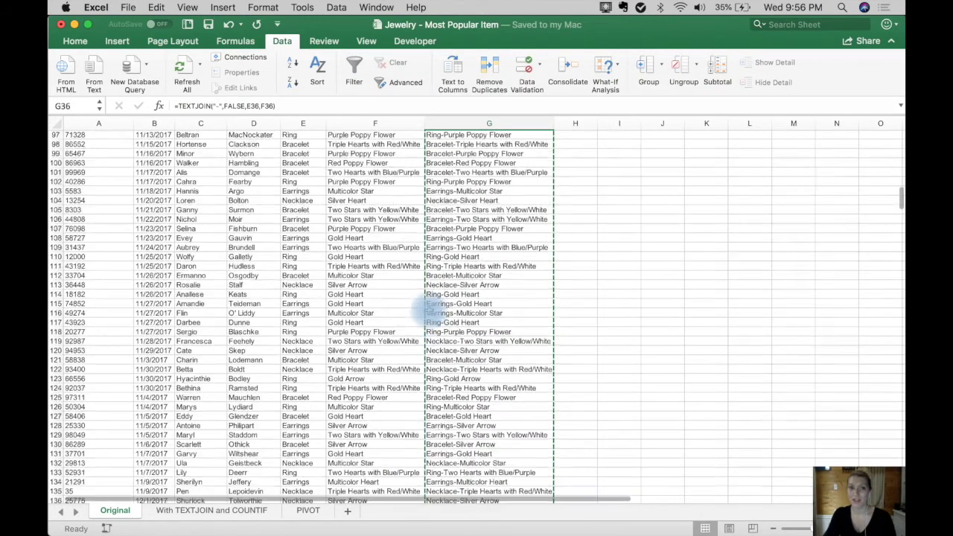
{"action": "scroll", "coordinate": [432, 311], "scroll_direction": "up", "scroll_amount": 20}
Step: Review column G and the COUNTIF formula in J2 on the With TEXTJOIN and COUNTIF sheet
{"action": "left_click", "coordinate": [619, 200]}
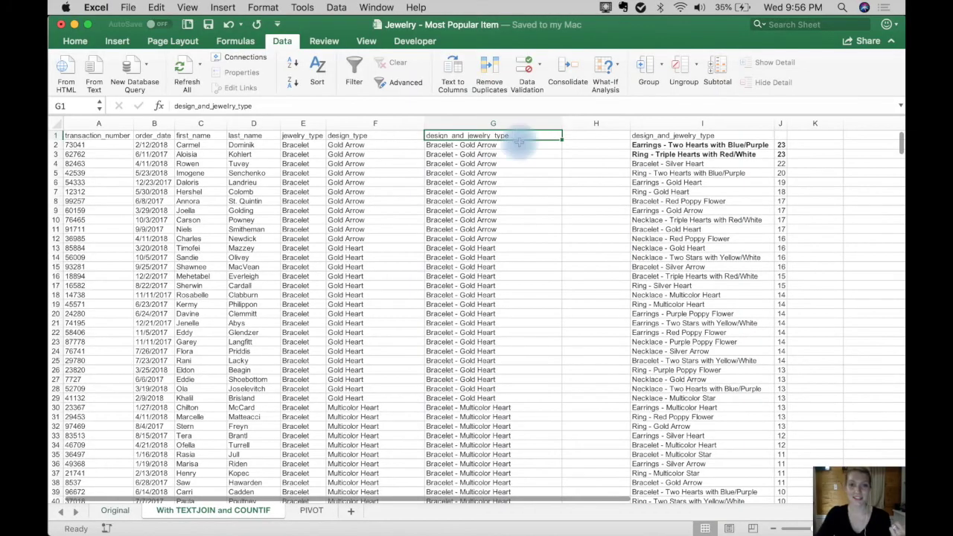
{"action": "left_click", "coordinate": [507, 125]}
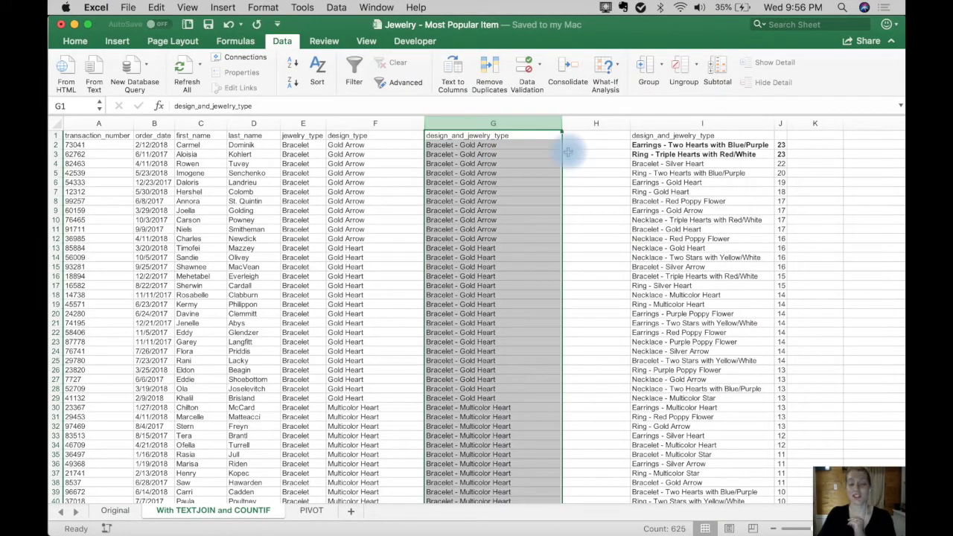
{"action": "left_click", "coordinate": [780, 147]}
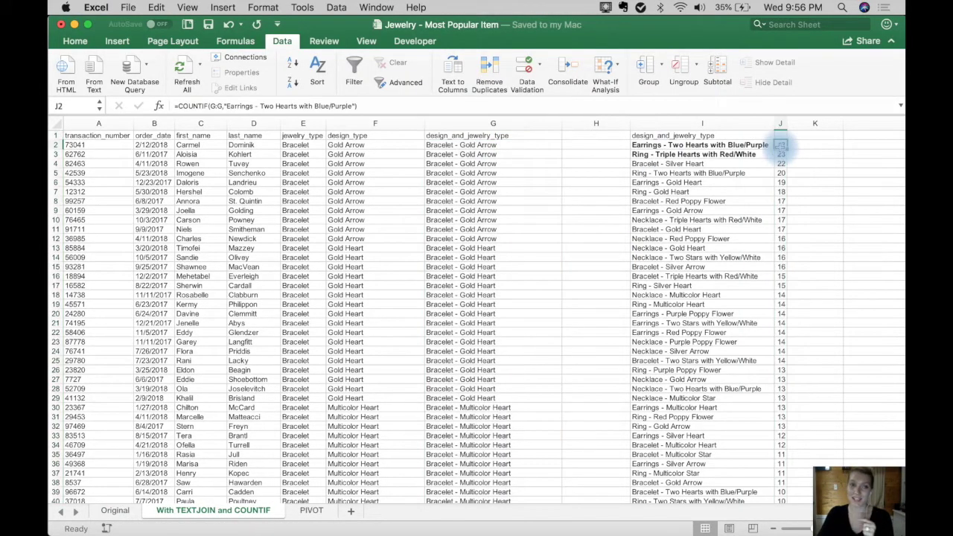
Step: Start a COUNTIF formula in I2 on the Original sheet with all of column G as its range
{"action": "left_click", "coordinate": [662, 146]}
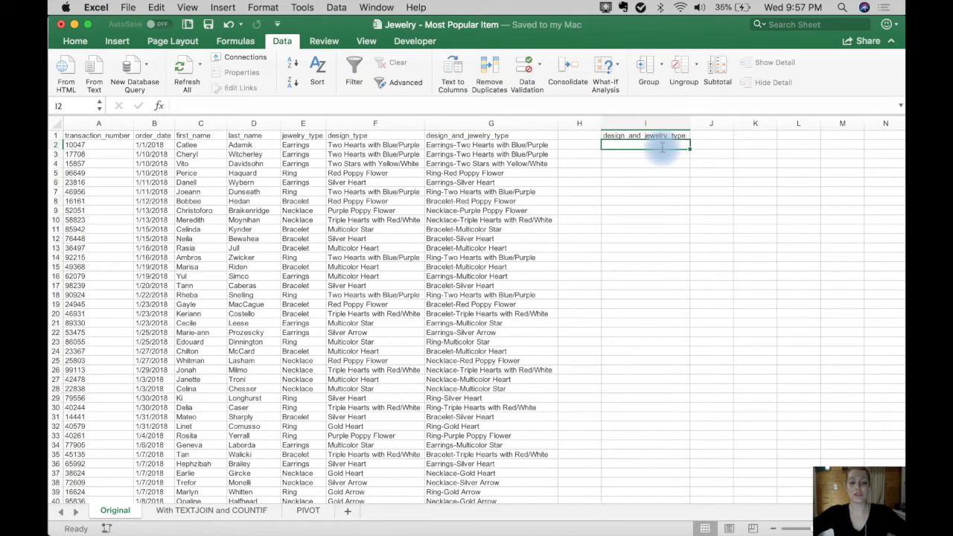
{"action": "type", "text": "=countif"}
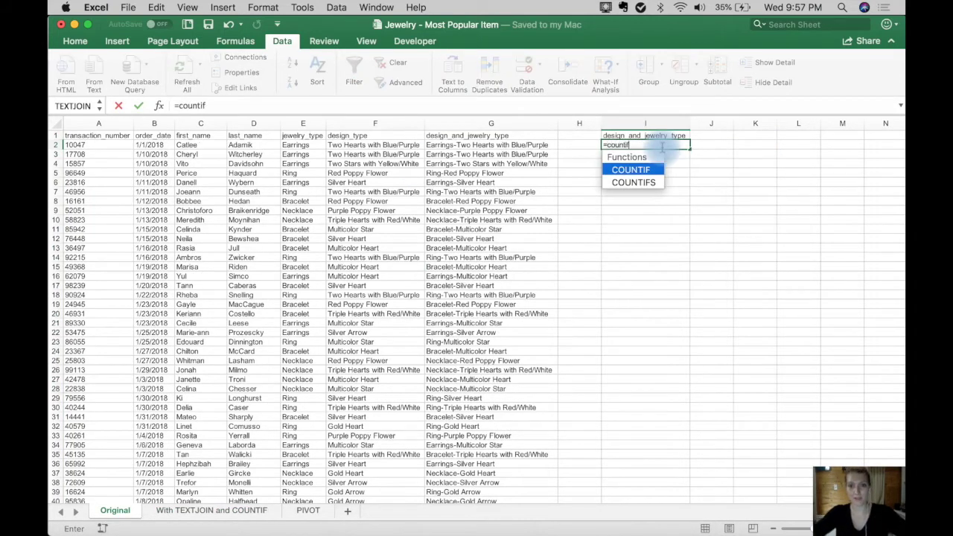
{"action": "double_click", "coordinate": [633, 169]}
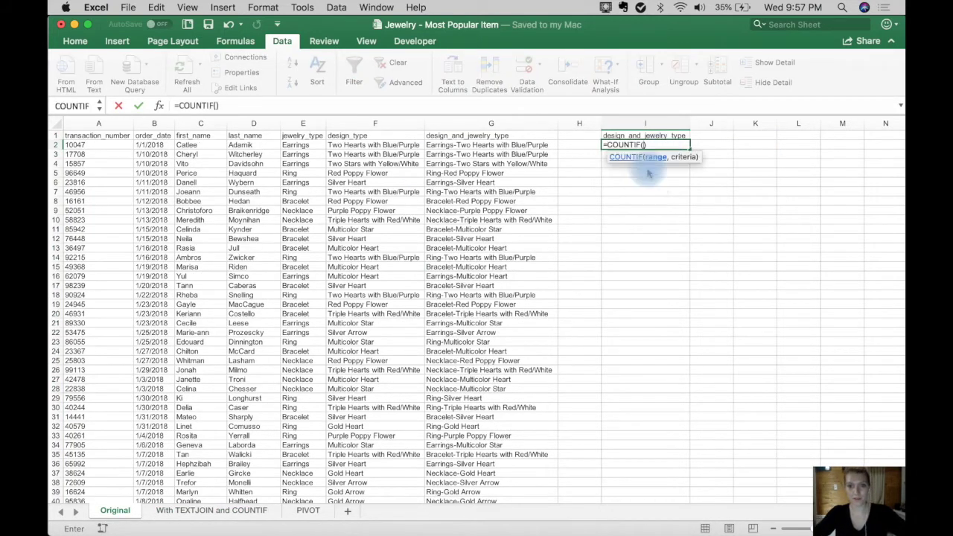
{"action": "left_click", "coordinate": [505, 122]}
{"action": "type", "text": ","}
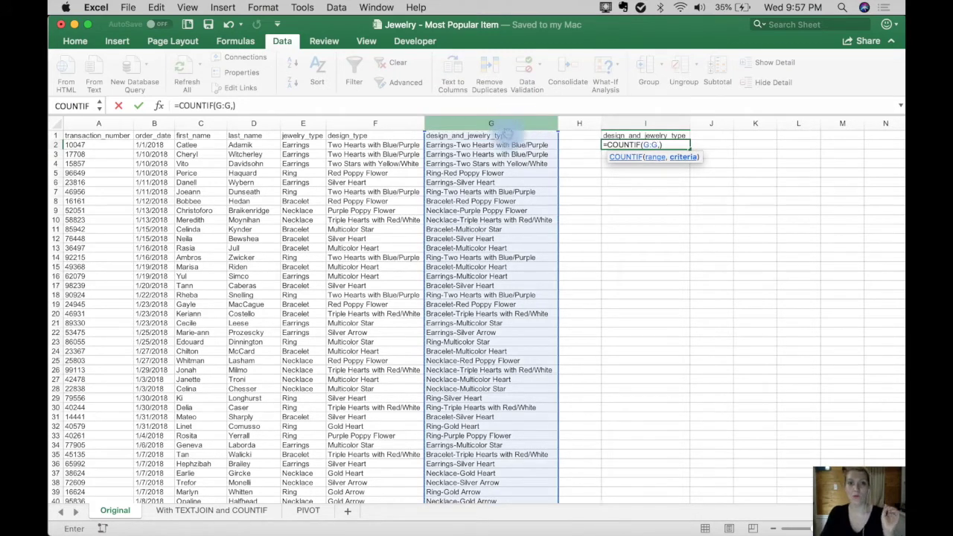
Step: Complete the COUNTIF formula in I2 with the criterion "Earrings-Two Hearts with Blue/Purple"
{"action": "type", "text": "e"}
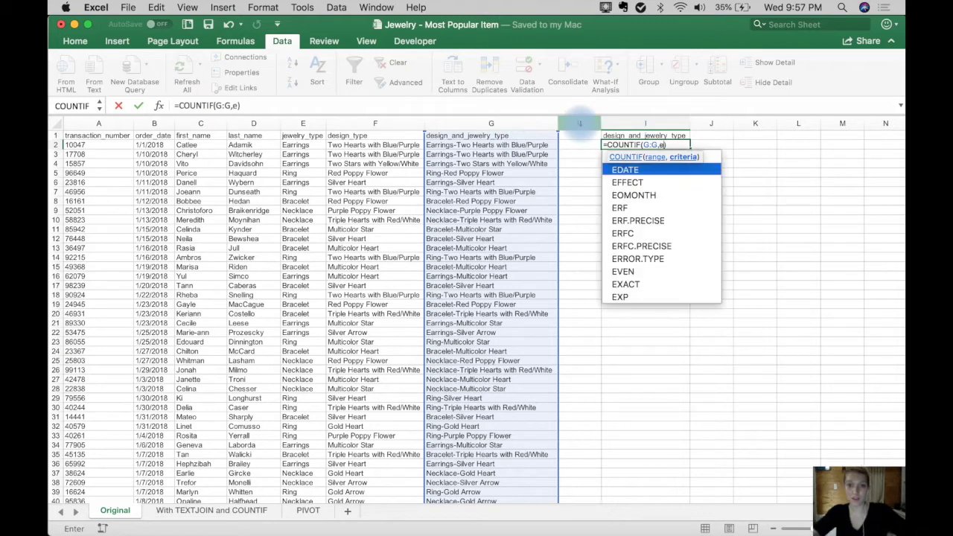
{"action": "key", "text": "BackSpace"}
{"action": "type", "text": "\"Earrings\""}
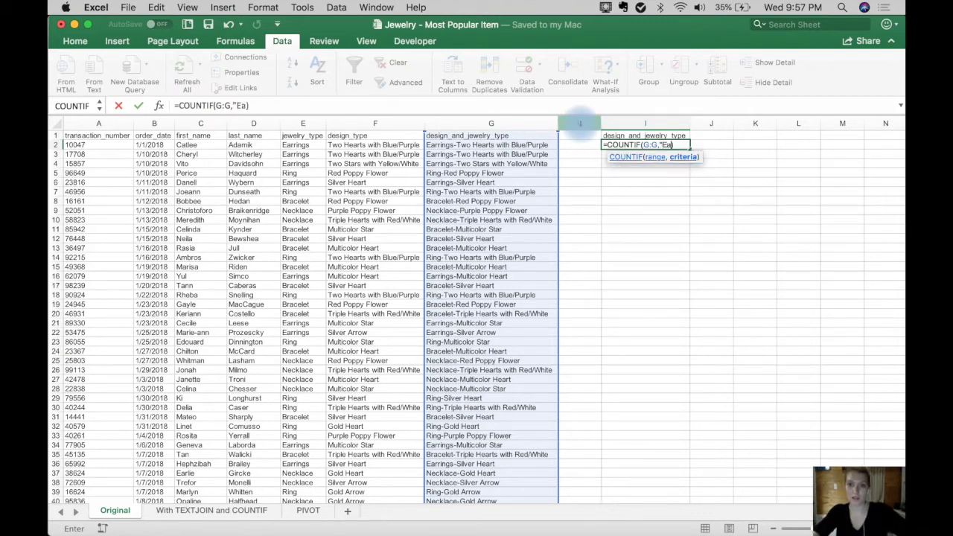
{"action": "type", "text": "Two Hearts With"}
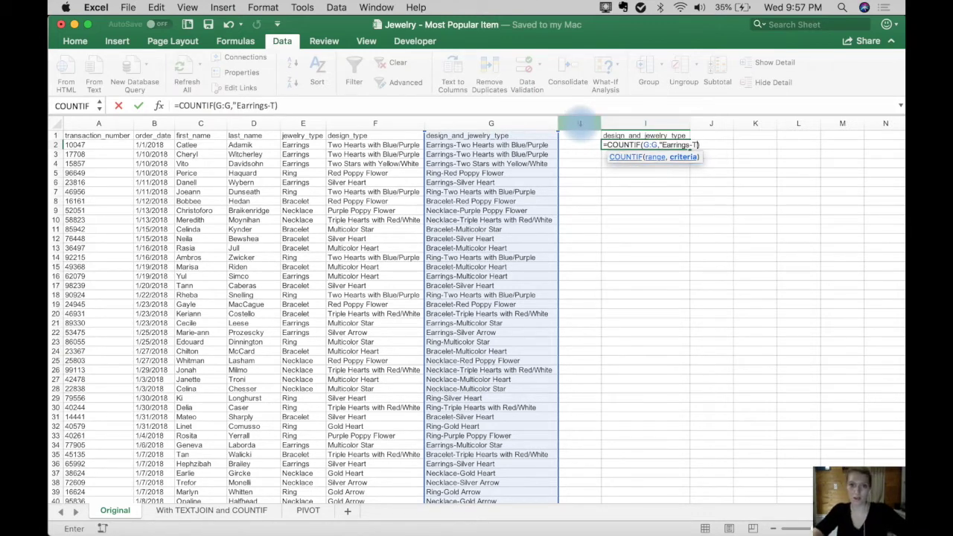
{"action": "key", "text": "BackSpace"}
{"action": "key", "text": "BackSpace"}
{"action": "key", "text": "BackSpace"}
{"action": "key", "text": "BackSpace"}
{"action": "type", "text": "with Blue/Purple"}
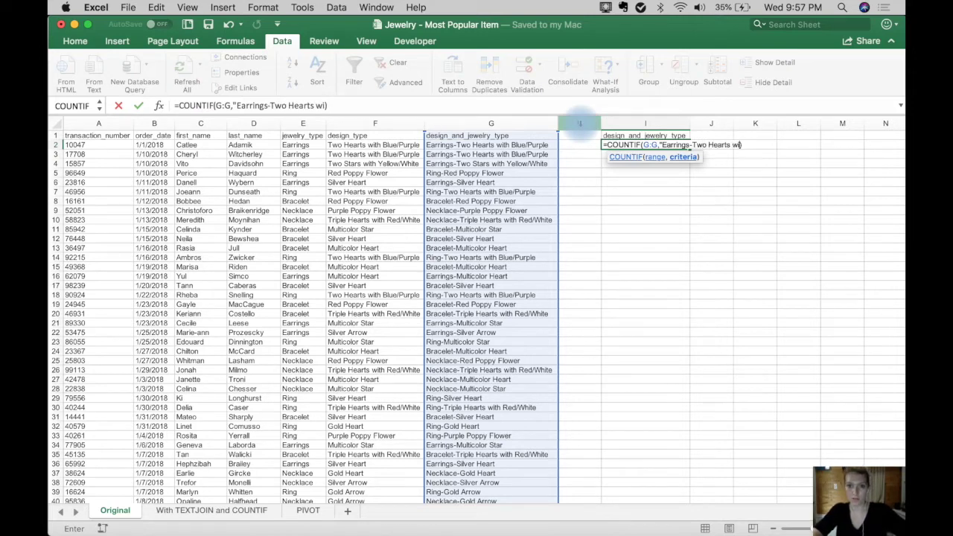
{"action": "type", "text": "\""}
{"action": "key", "text": "Return"}
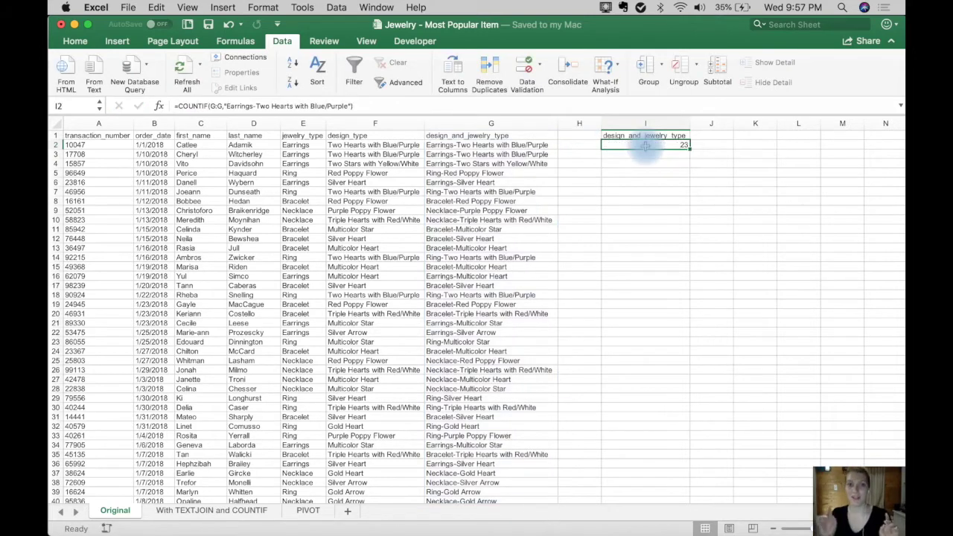
Step: Delete the empty column H and fill the COUNTIF formula from H2 down through the data rows
{"action": "right_click", "coordinate": [583, 122]}
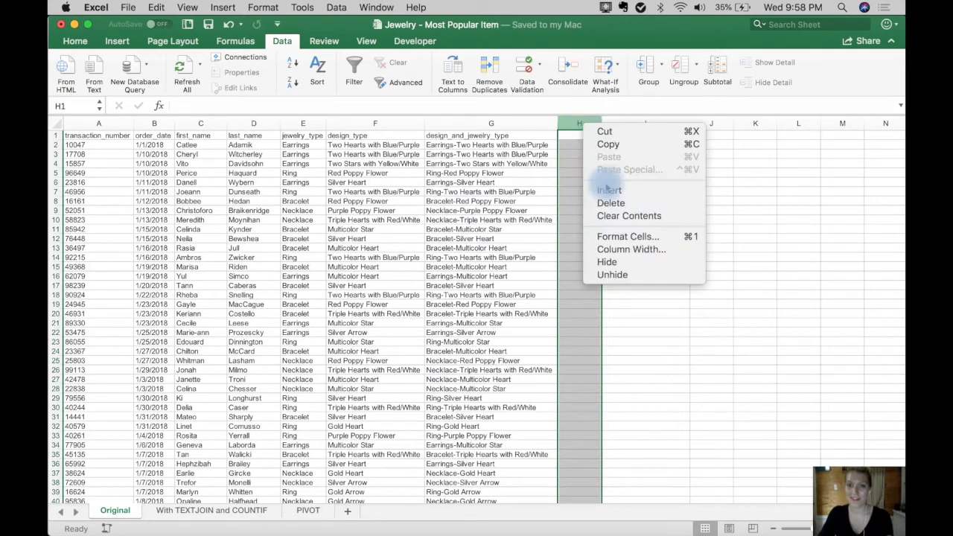
{"action": "left_click", "coordinate": [623, 203]}
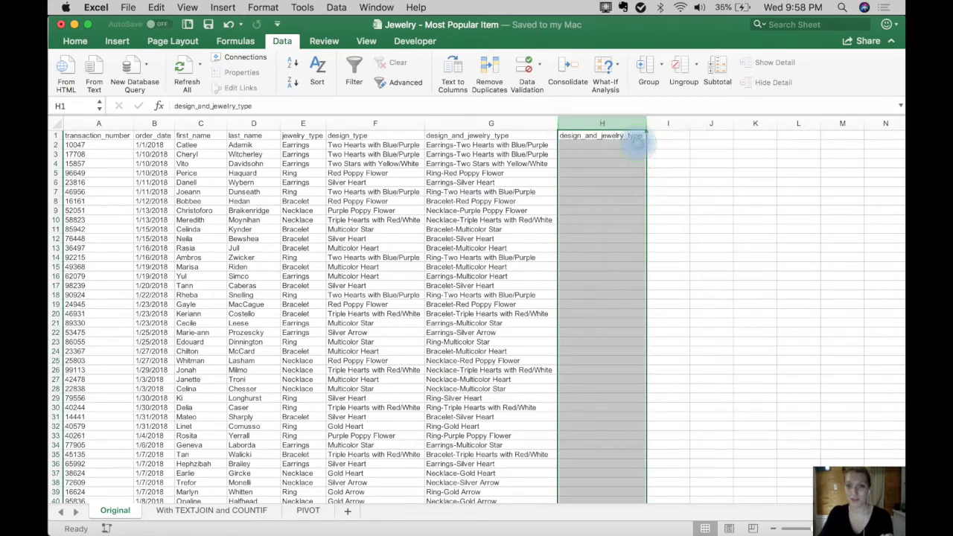
{"action": "left_click", "coordinate": [642, 146]}
{"action": "double_click", "coordinate": [645, 149]}
Step: Check the filled COUNTIF formulas between H3 and H7 against the TEXTJOIN formula in G3
{"action": "left_click", "coordinate": [640, 156]}
{"action": "left_click", "coordinate": [636, 172]}
{"action": "left_click", "coordinate": [624, 190]}
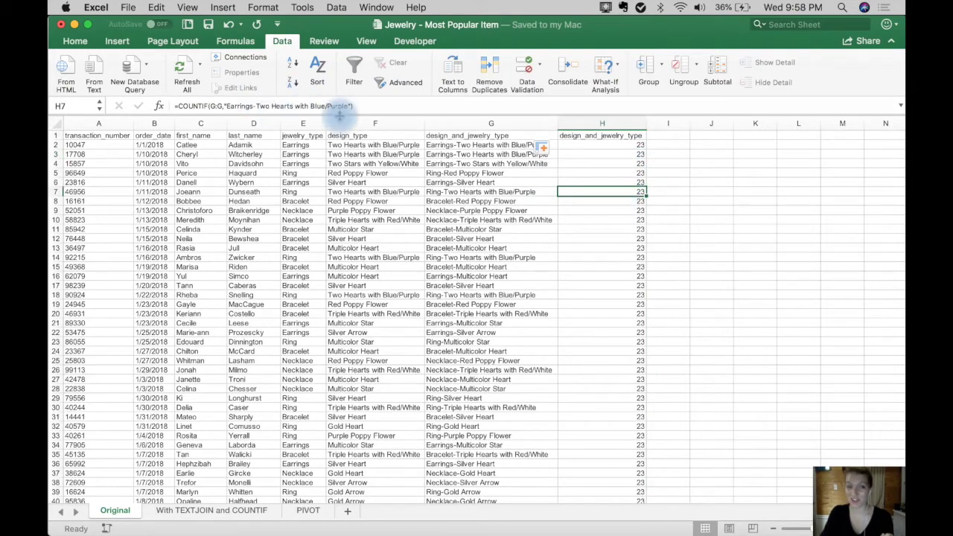
{"action": "left_click", "coordinate": [630, 162]}
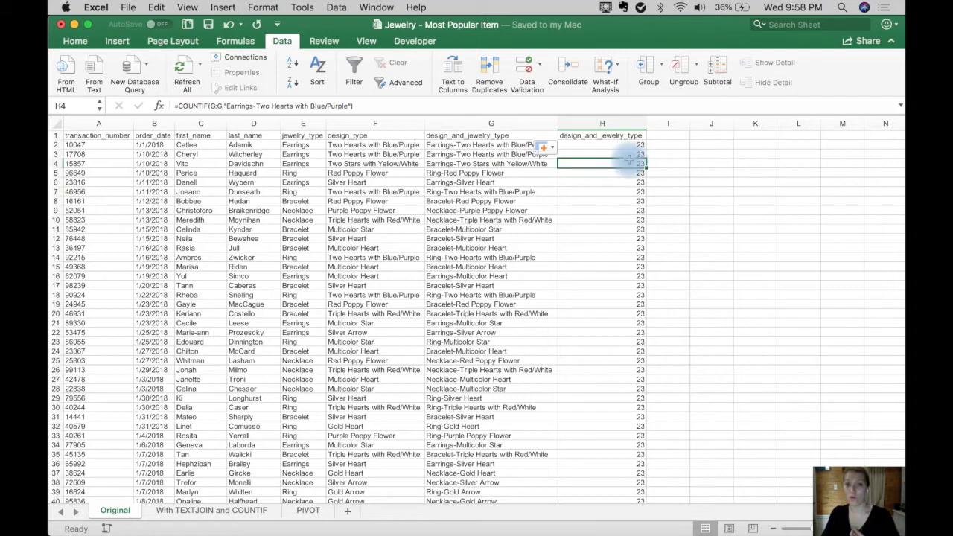
{"action": "left_click", "coordinate": [513, 154]}
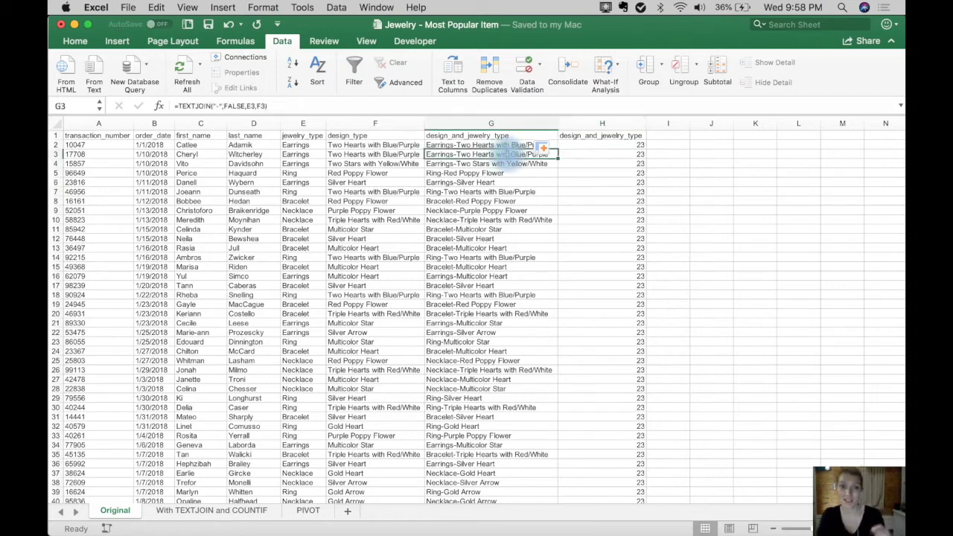
{"action": "left_click", "coordinate": [585, 153]}
Step: Compare the COUNTIF results on the With TEXTJOIN and COUNTIF sheet with columns G and H on the Original sheet
{"action": "left_click", "coordinate": [231, 514]}
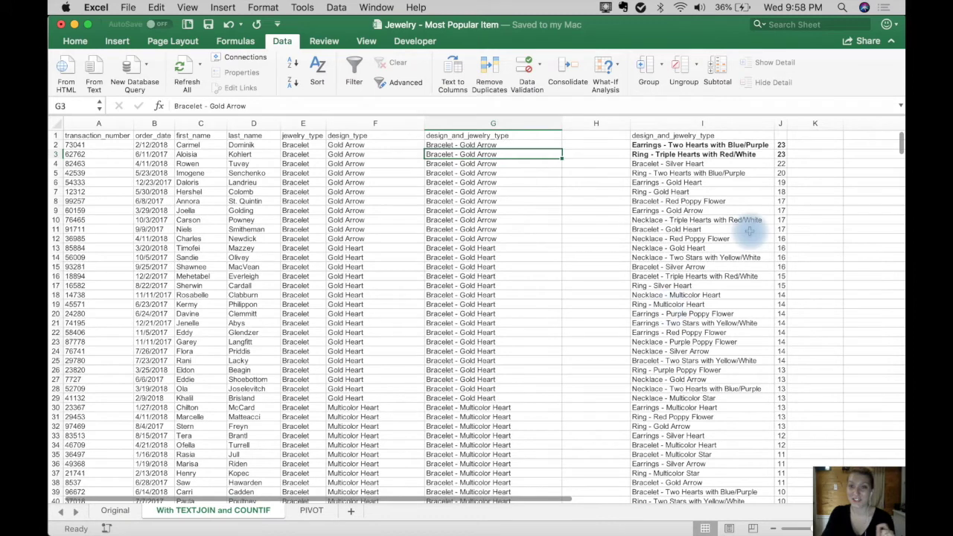
{"action": "left_click", "coordinate": [780, 154]}
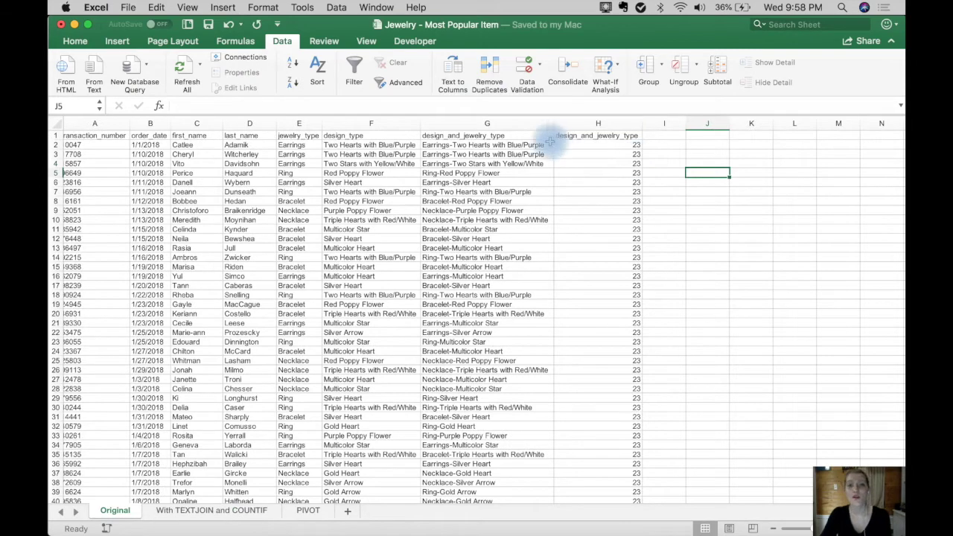
{"action": "left_click_drag", "start_coordinate": [543, 144], "coordinate": [585, 165]}
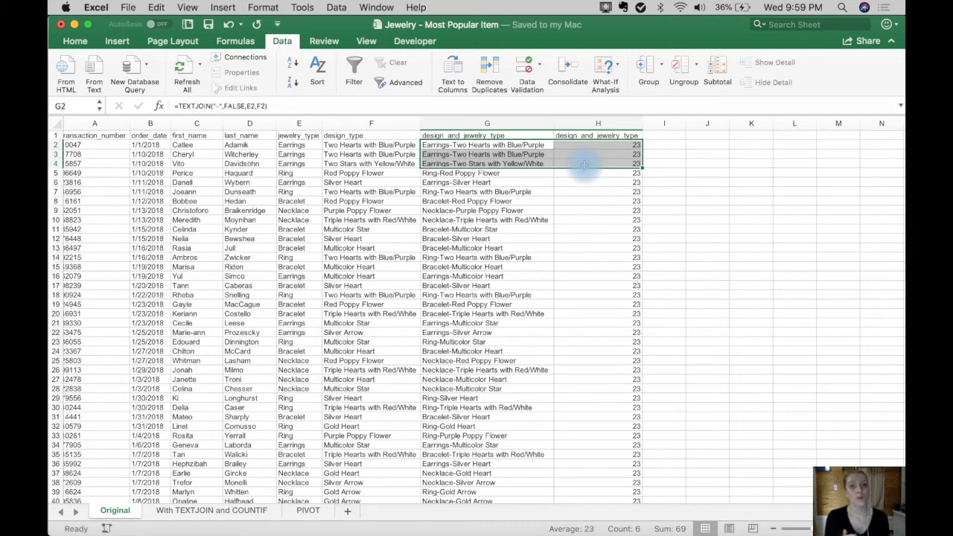
{"action": "left_click", "coordinate": [600, 123]}
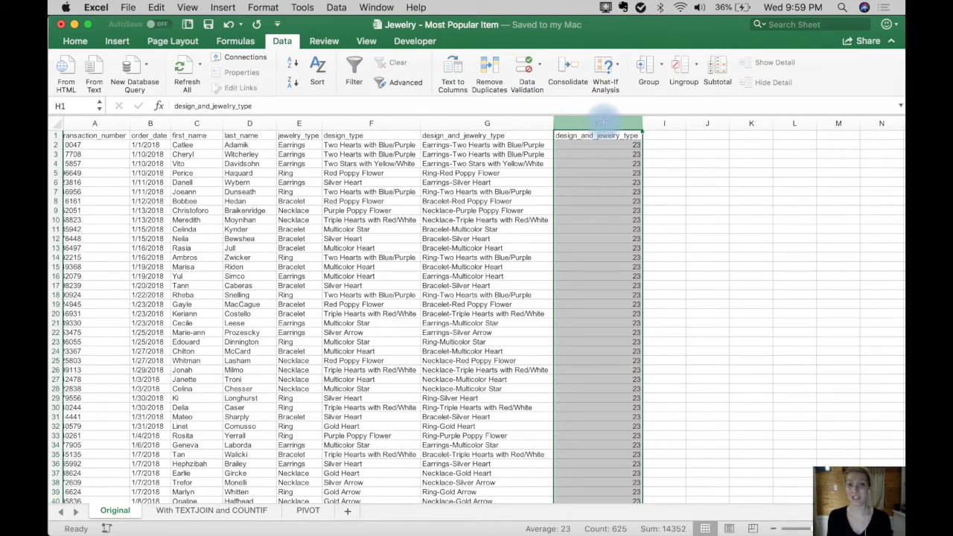
{"action": "left_click", "coordinate": [231, 511]}
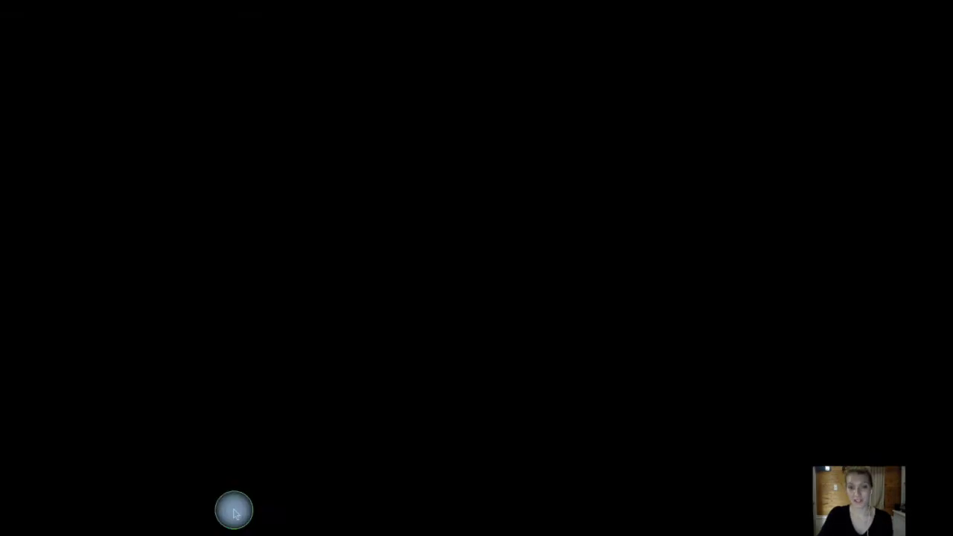
{"action": "left_click", "coordinate": [245, 221]}
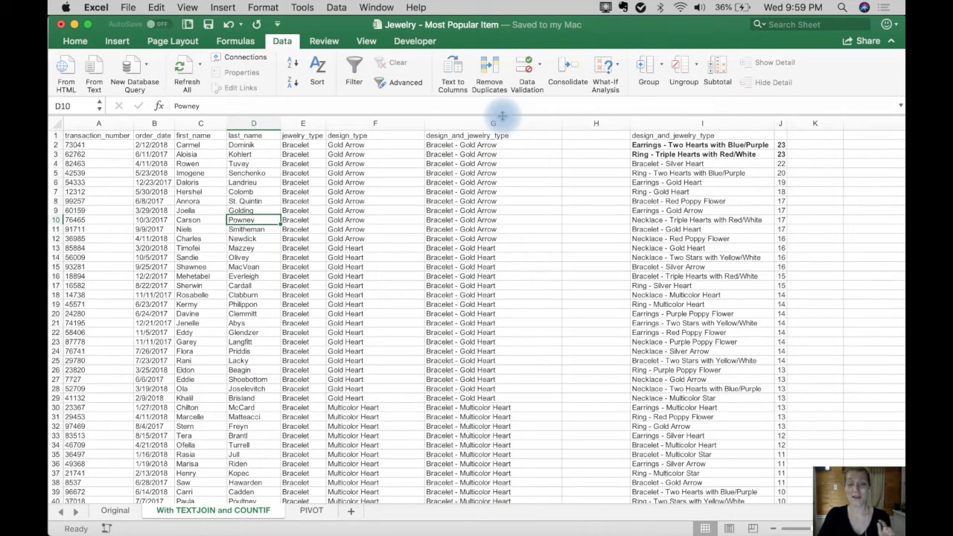
{"action": "left_click", "coordinate": [781, 146]}
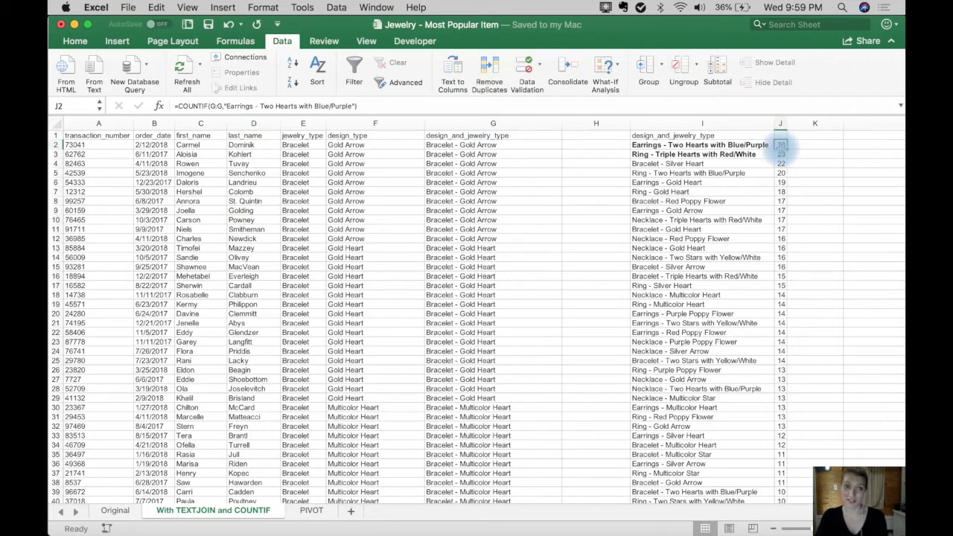
Step: Create a PivotTable from A1:G625 of the With TEXTJOIN and COUNTIF sheet, placed at cell E3 of the existing PIVOT sheet
{"action": "left_click", "coordinate": [99, 135]}
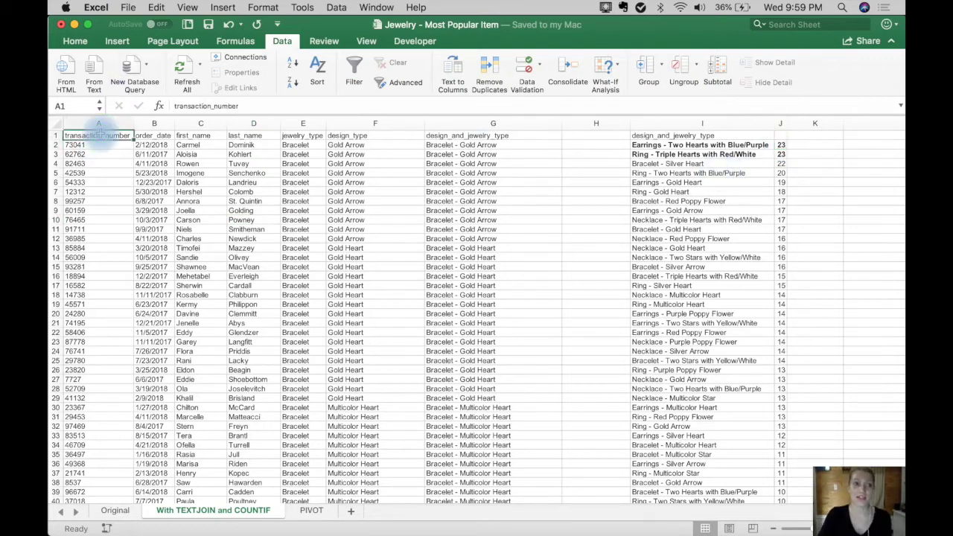
{"action": "left_click", "coordinate": [117, 41]}
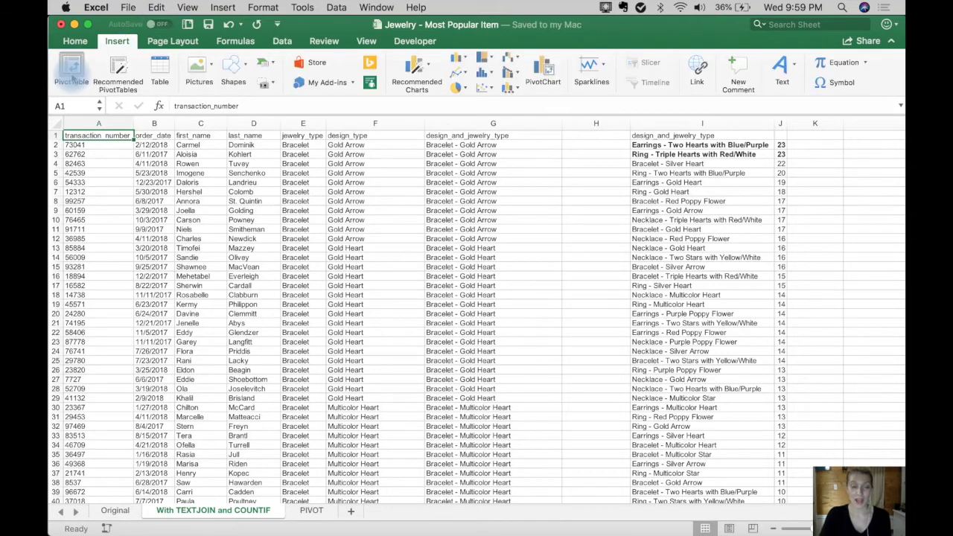
{"action": "left_click", "coordinate": [71, 71]}
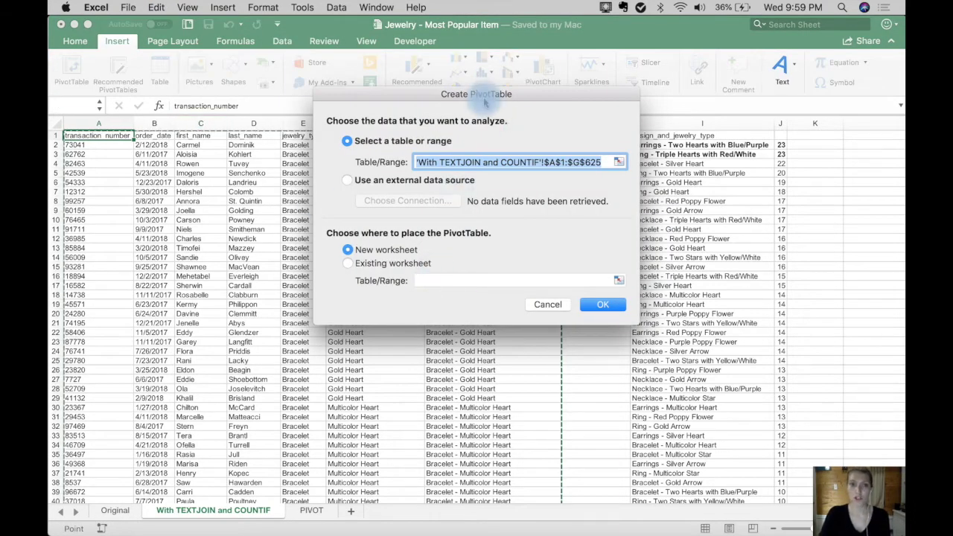
{"action": "left_click_drag", "start_coordinate": [486, 94], "coordinate": [763, 24]}
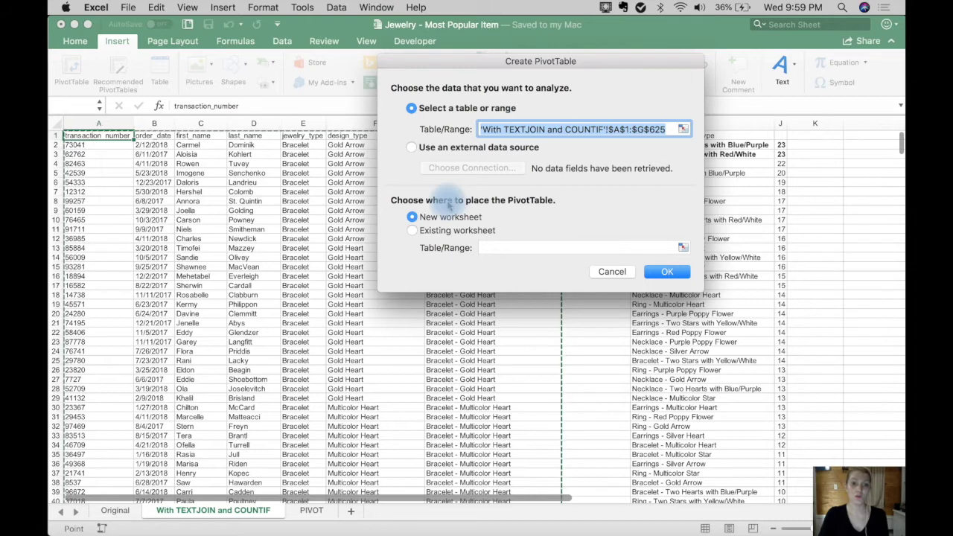
{"action": "left_click", "coordinate": [413, 231]}
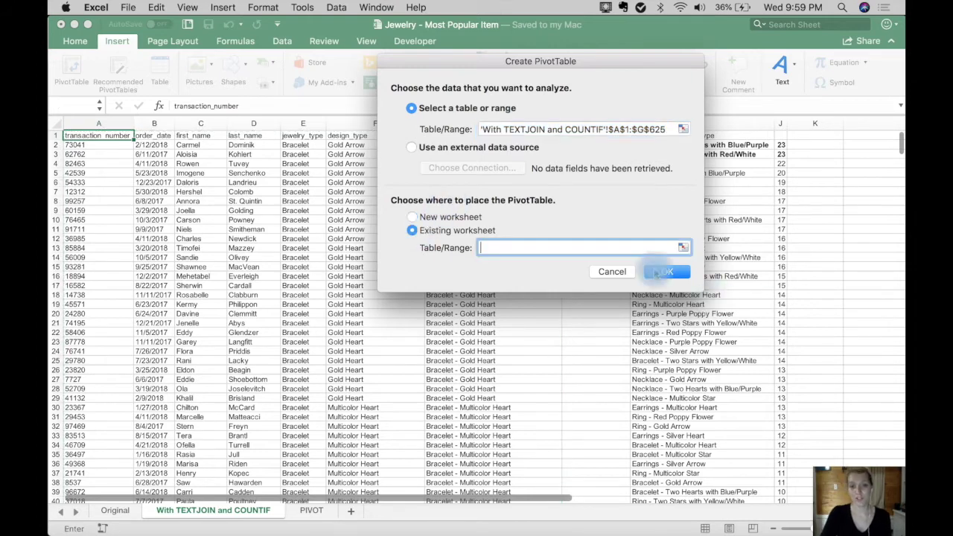
{"action": "left_click", "coordinate": [311, 511]}
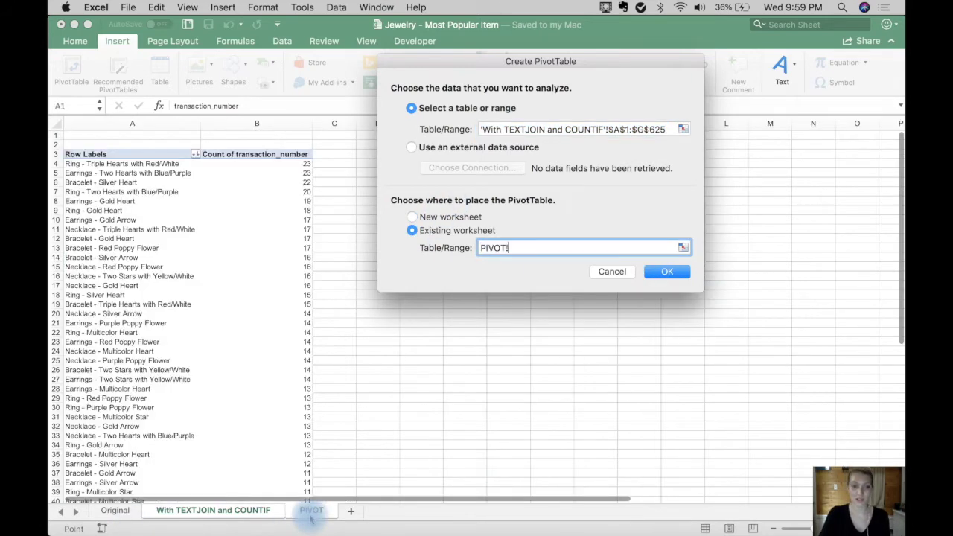
{"action": "left_click_drag", "start_coordinate": [571, 60], "coordinate": [323, 298]}
{"action": "left_click", "coordinate": [421, 154]}
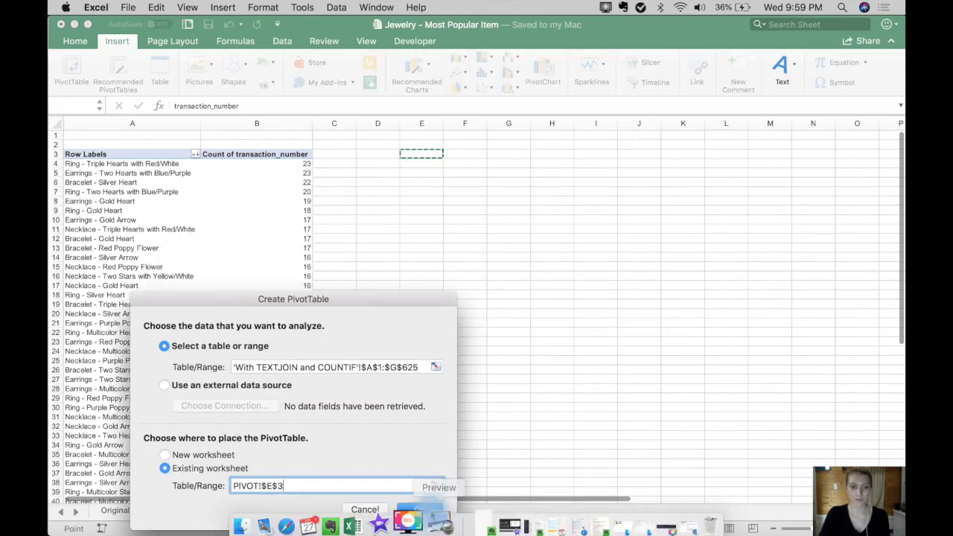
{"action": "left_click", "coordinate": [420, 510]}
Step: Add design_and_jewelry_type to the new PivotTable's rows and transaction_number to its values
{"action": "scroll", "coordinate": [788, 186], "scroll_direction": "down", "scroll_amount": 3}
{"action": "left_click_drag", "start_coordinate": [755, 227], "coordinate": [743, 419]}
{"action": "scroll", "coordinate": [772, 224], "scroll_direction": "up", "scroll_amount": 2}
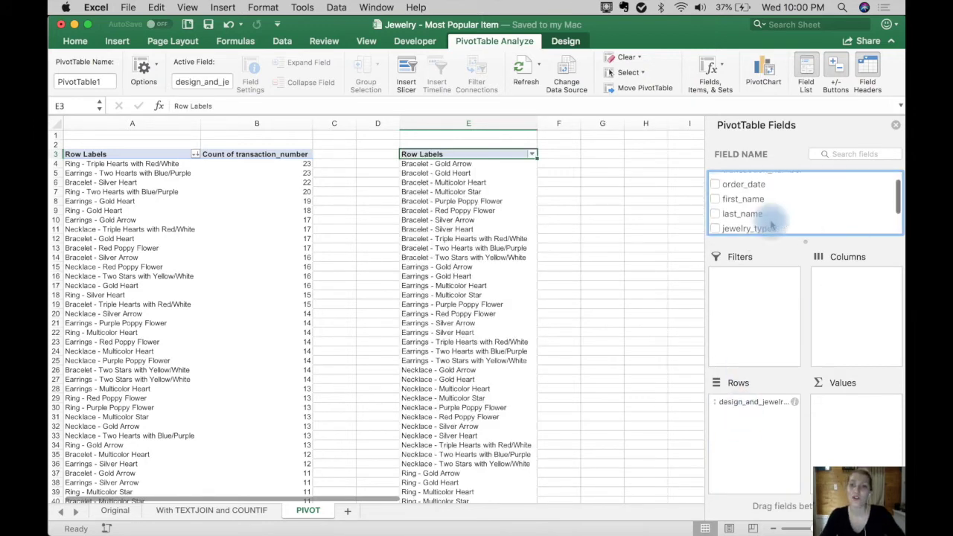
{"action": "scroll", "coordinate": [767, 205], "scroll_direction": "up", "scroll_amount": 1}
{"action": "left_click_drag", "start_coordinate": [760, 182], "coordinate": [856, 406]}
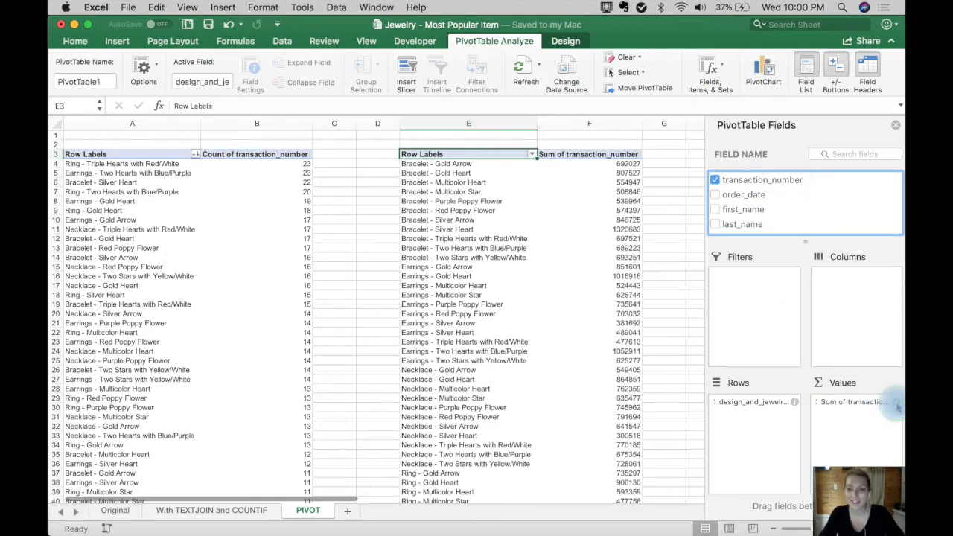
Step: Summarize the PivotTable's transaction_number values by Count
{"action": "left_click", "coordinate": [896, 402]}
{"action": "left_click", "coordinate": [432, 194]}
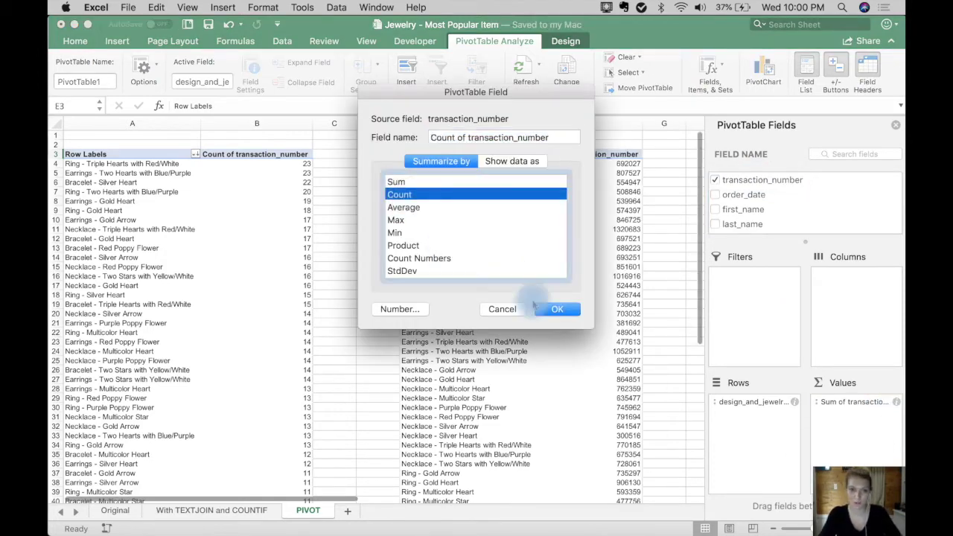
{"action": "left_click", "coordinate": [574, 313]}
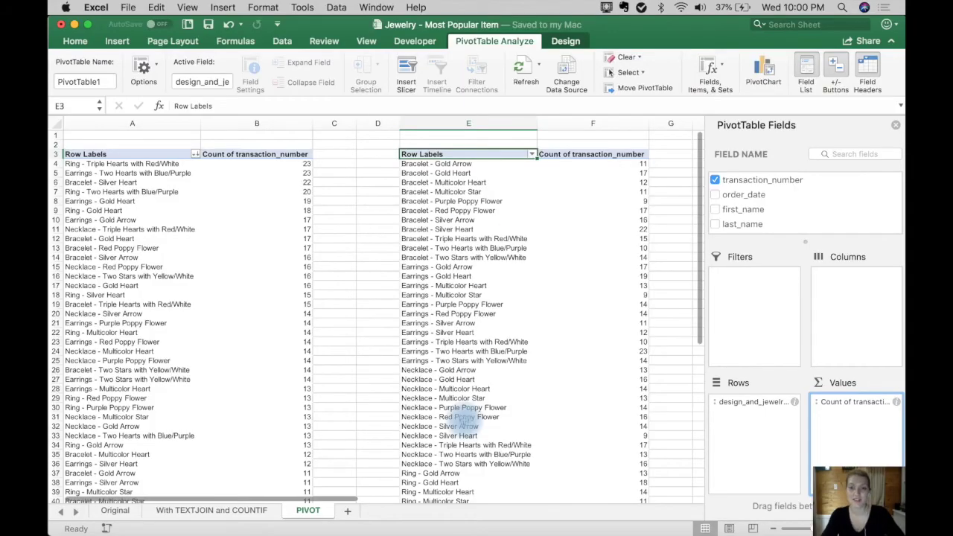
Step: Sort the new PivotTable by count of transaction_number from largest to smallest, and return to the With TEXTJOIN and COUNTIF sheet
{"action": "left_click_drag", "start_coordinate": [521, 123], "coordinate": [566, 124]}
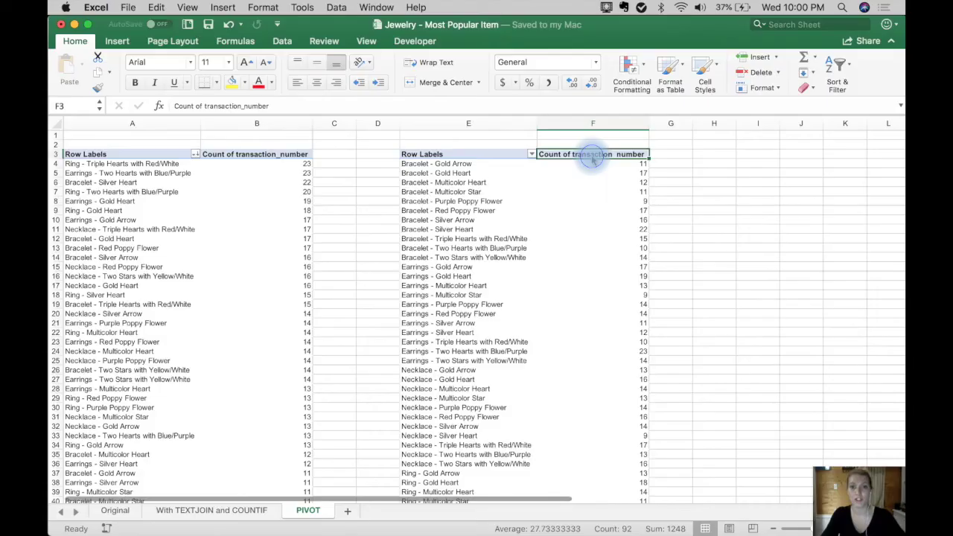
{"action": "right_click", "coordinate": [588, 155]}
{"action": "left_click", "coordinate": [557, 156]}
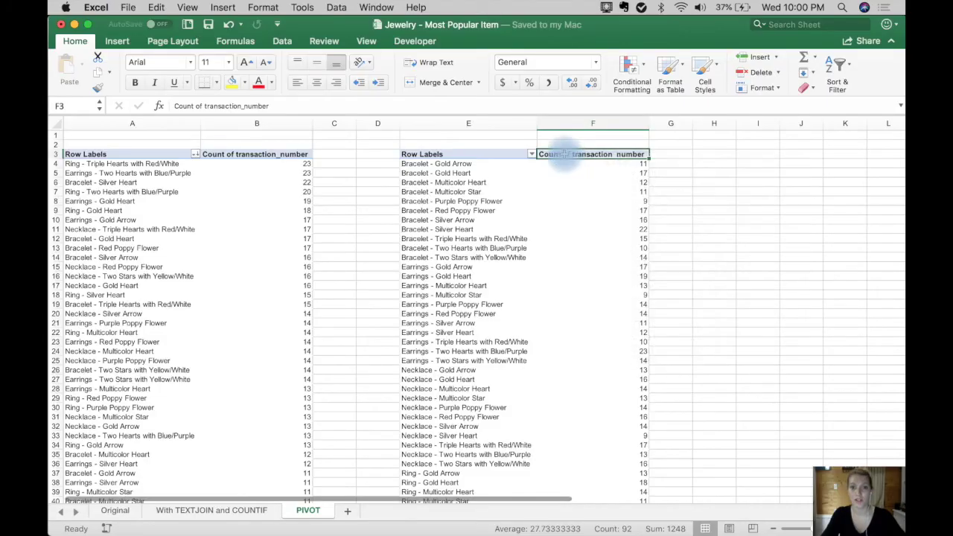
{"action": "left_click", "coordinate": [625, 165]}
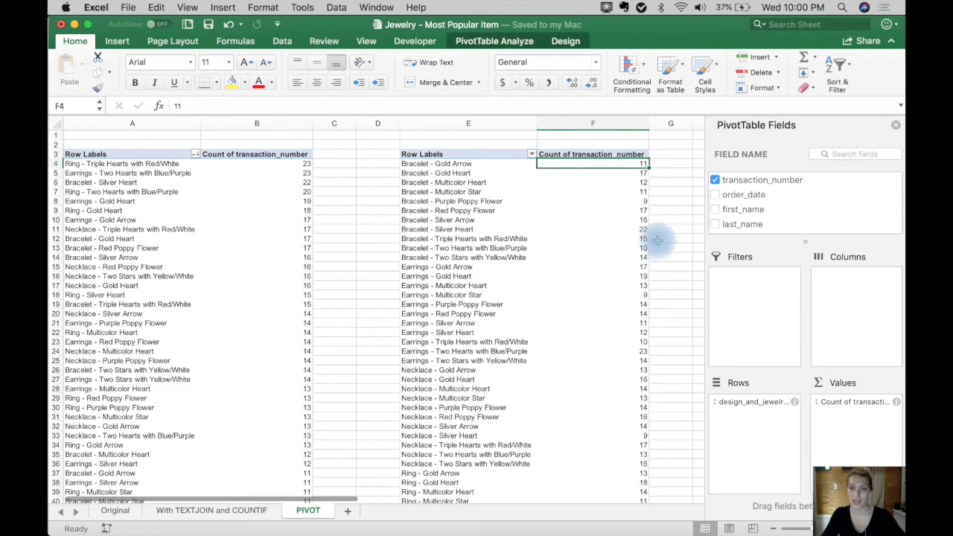
{"action": "left_click", "coordinate": [286, 41]}
{"action": "left_click", "coordinate": [293, 66]}
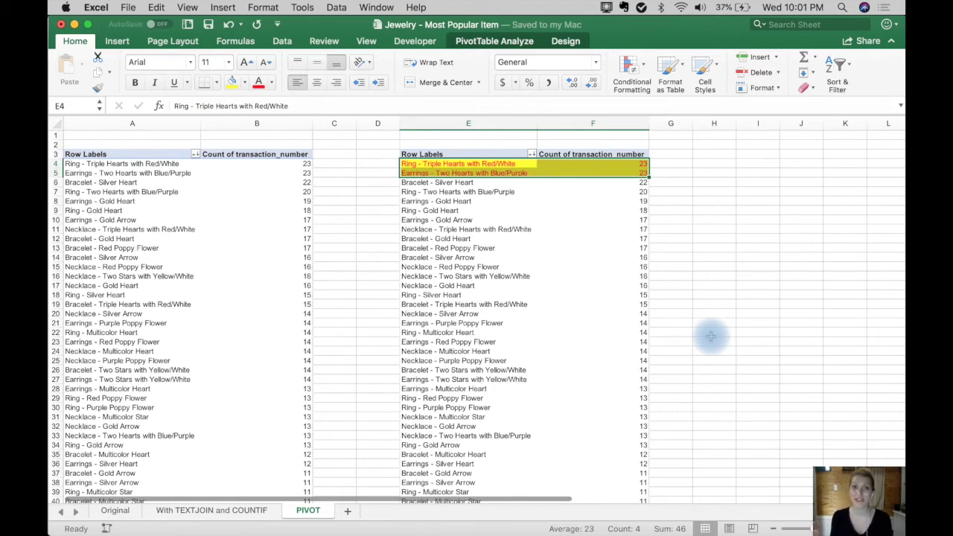
{"action": "left_click", "coordinate": [186, 511]}
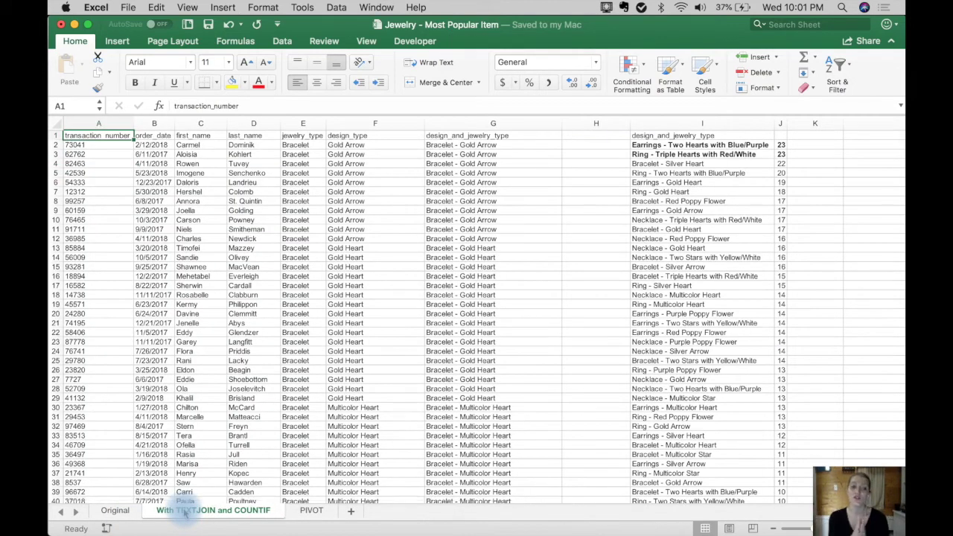